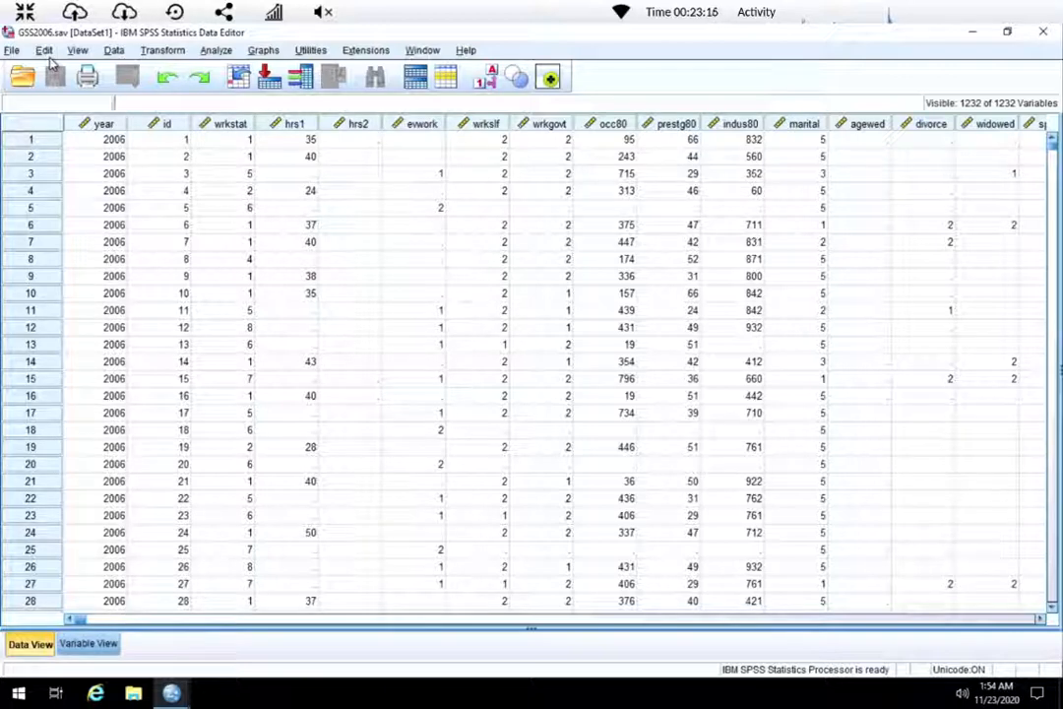
Create a new syntax file and write the frequencies command "freq sibs educ." in it
left_click(13, 53)
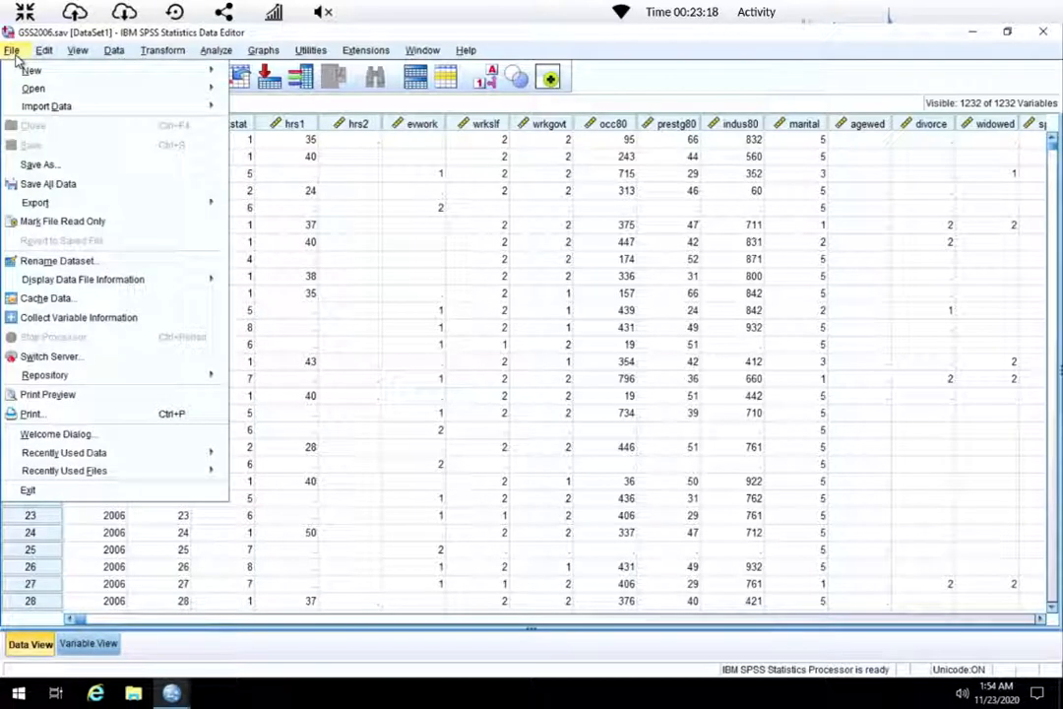
mouse_move(30, 69)
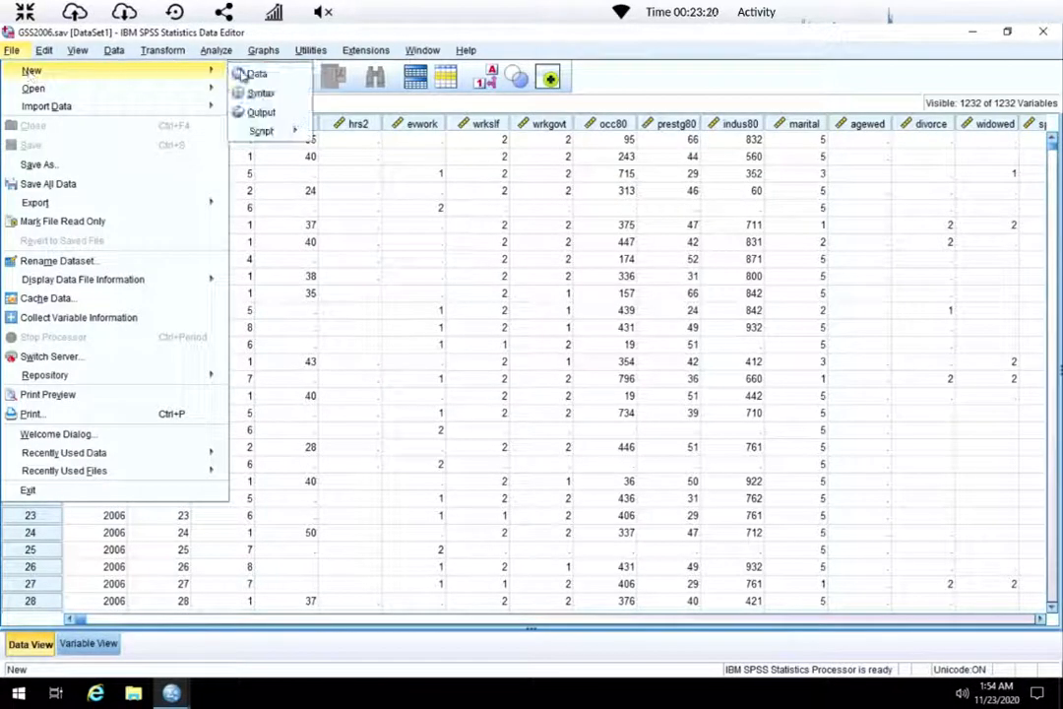
left_click(269, 94)
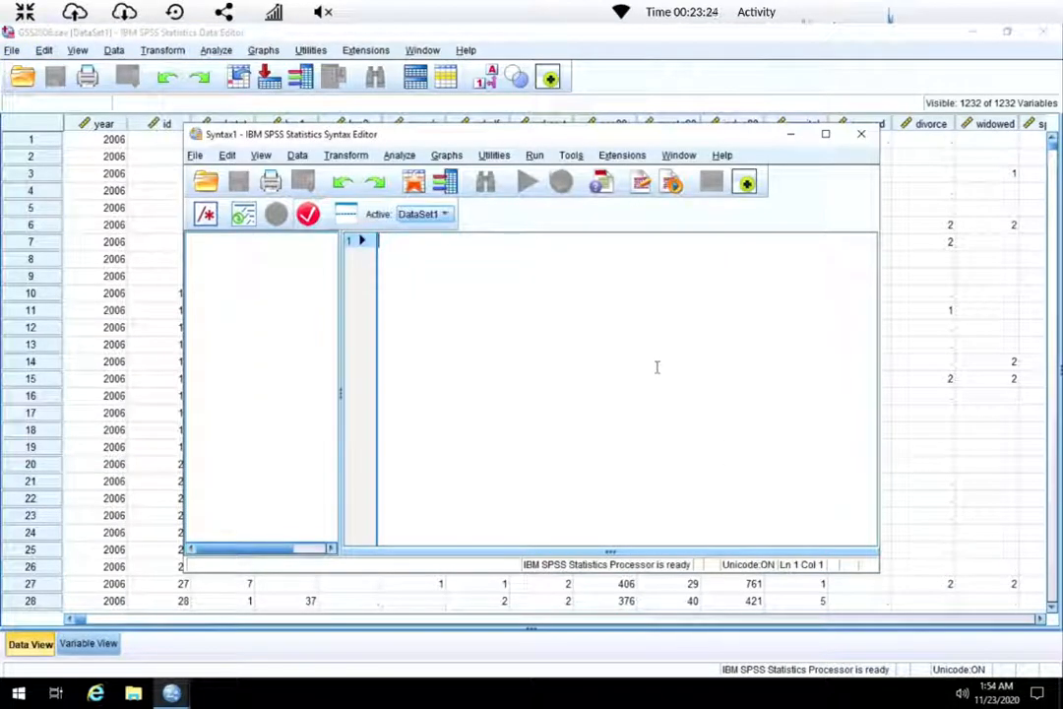
type("freq")
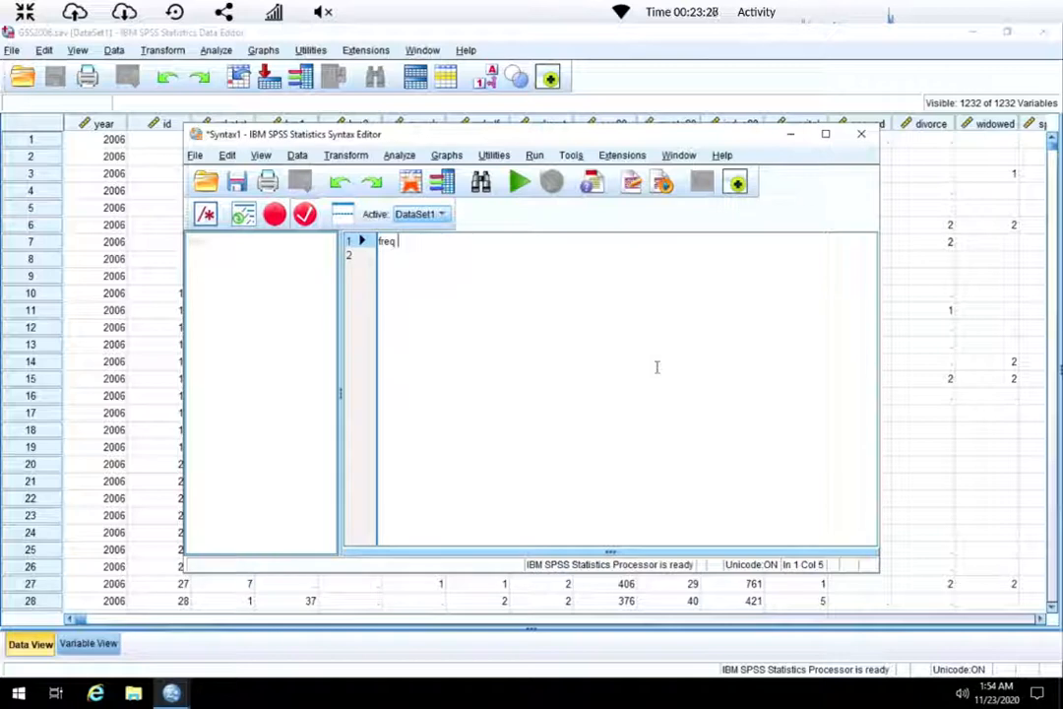
type(" sibs")
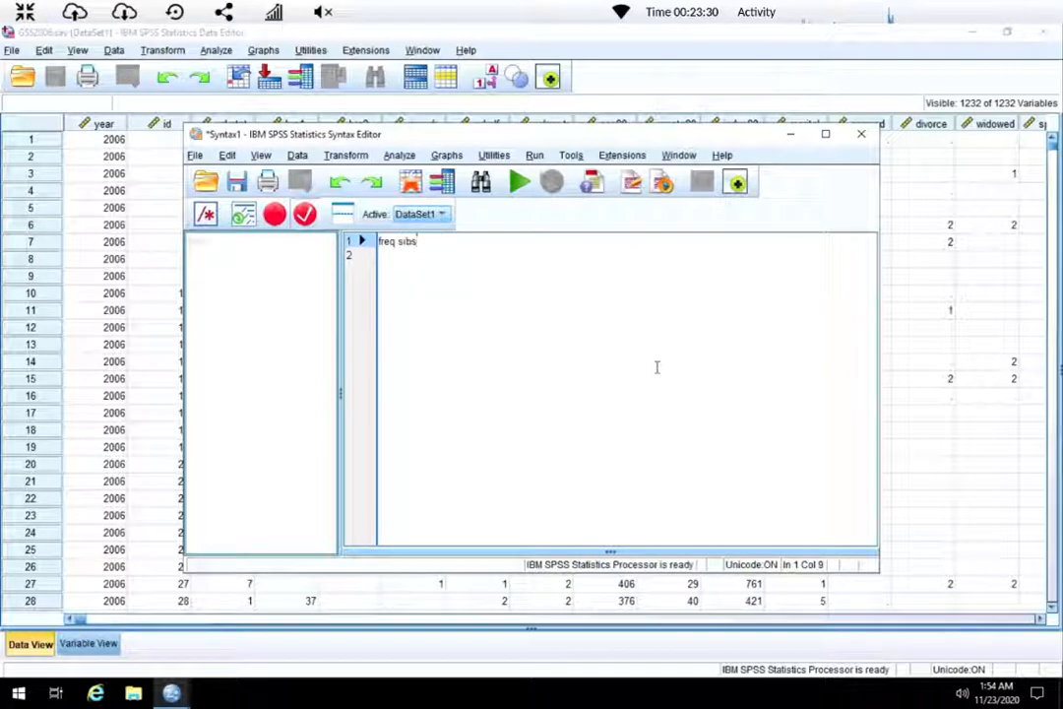
type(" ed")
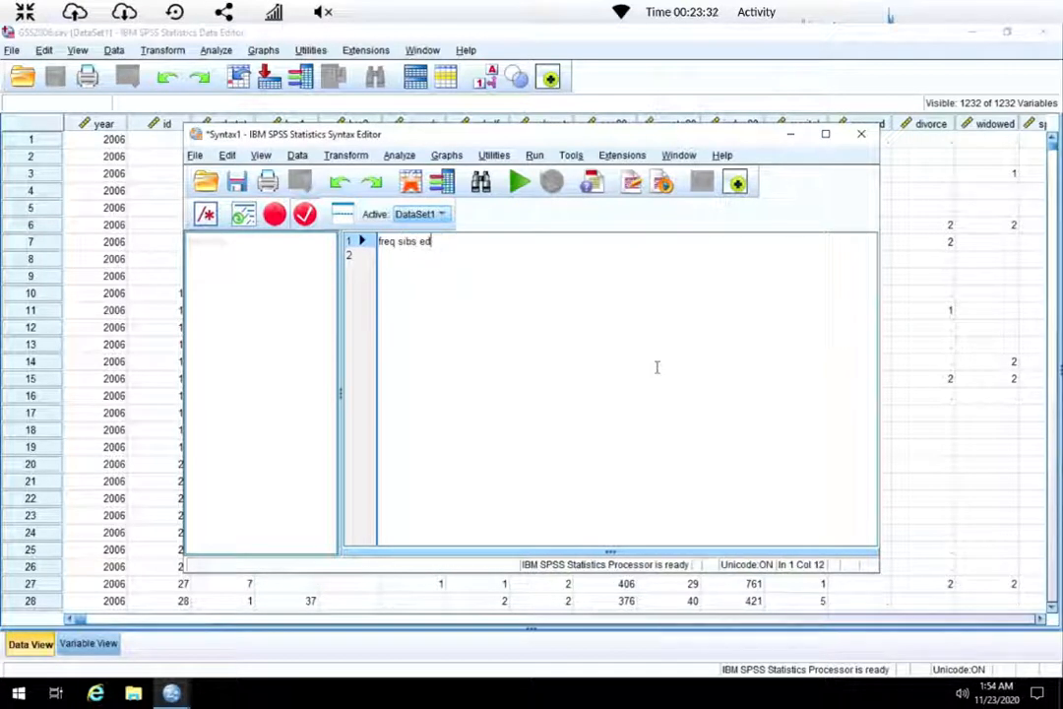
type("uc .")
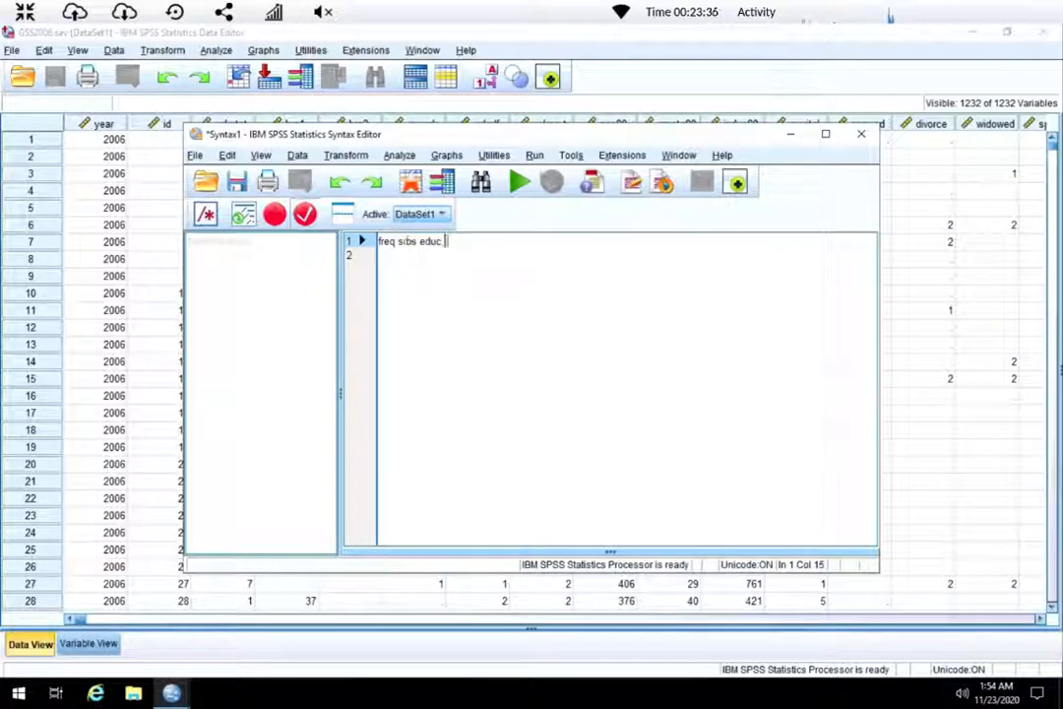
Run the frequencies command for sibs and educ and maximize the output window
left_click_drag(448, 242, 378, 241)
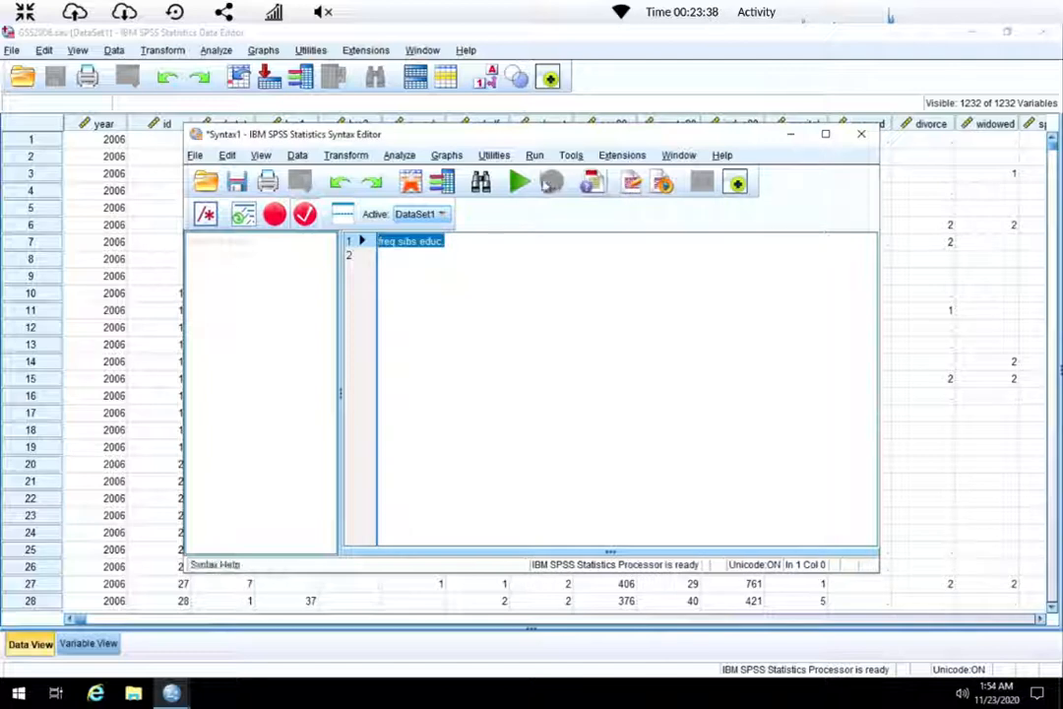
left_click(519, 182)
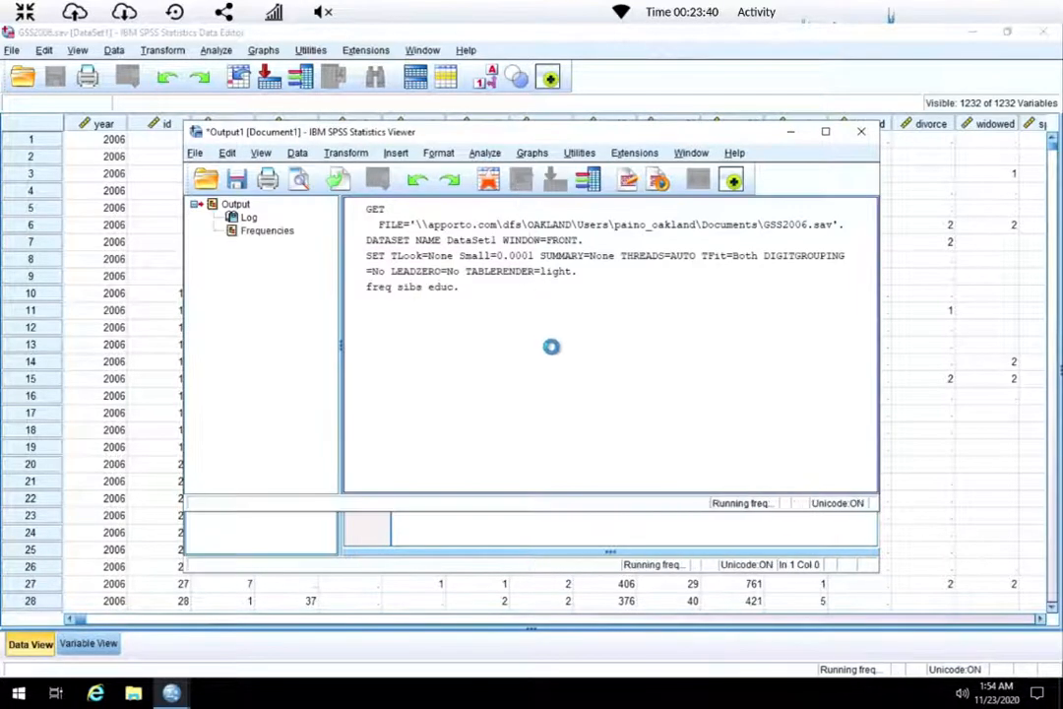
left_click(827, 132)
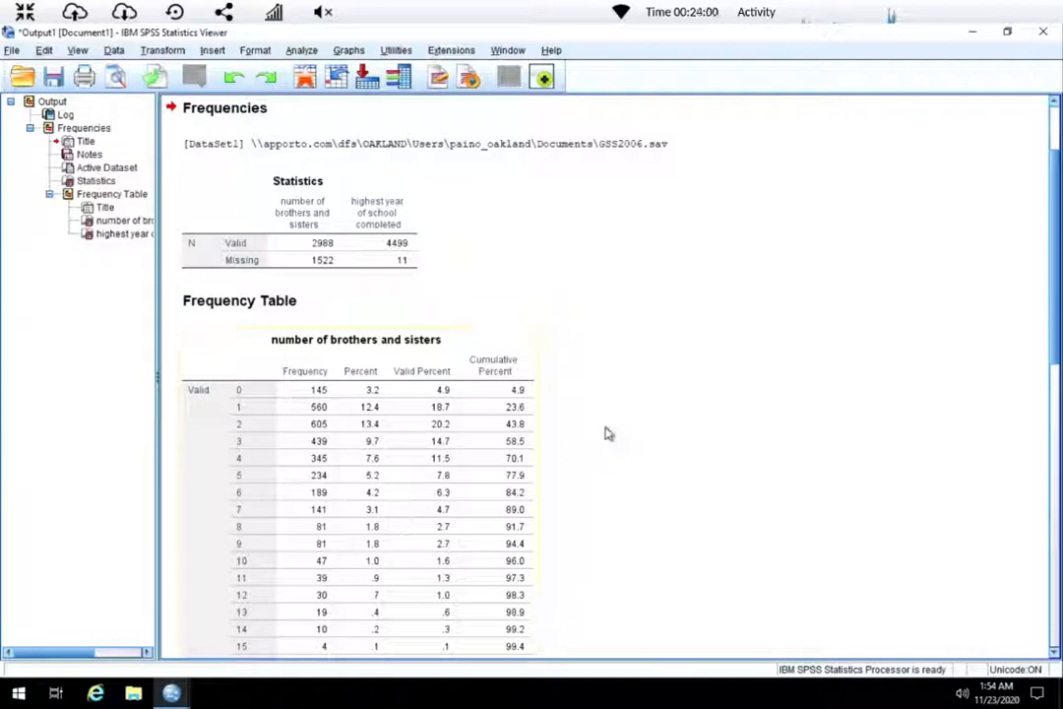
Examine the frequency tables for number of brothers and sisters and for highest year of school completed
scroll(601, 436, "down", 3)
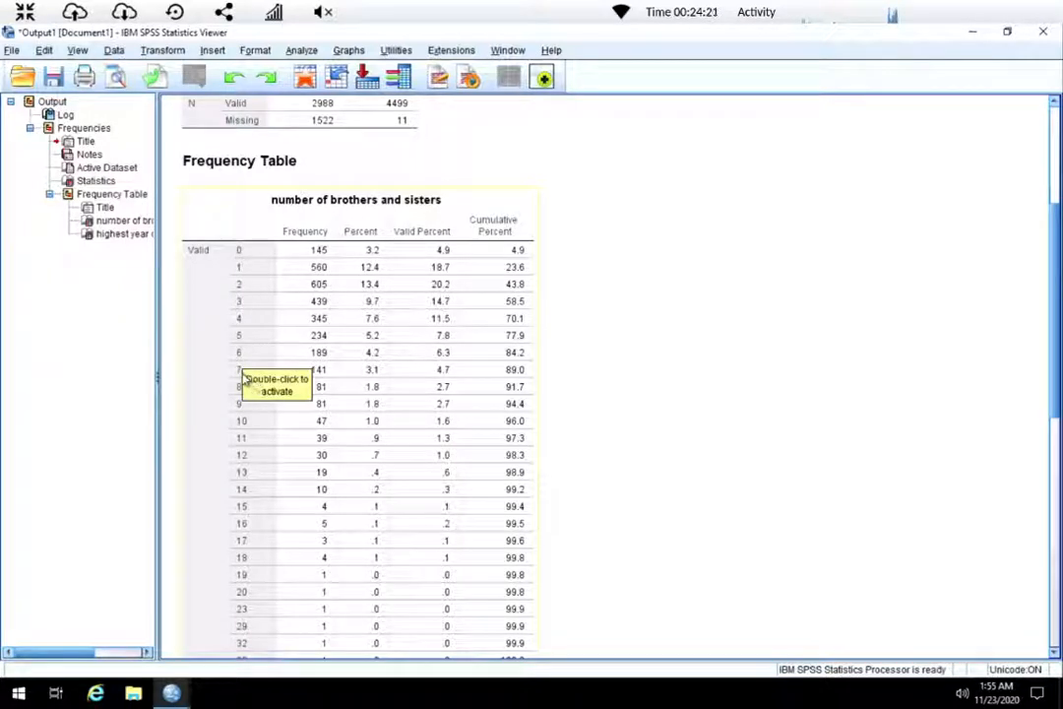
scroll(269, 493, "down", 5)
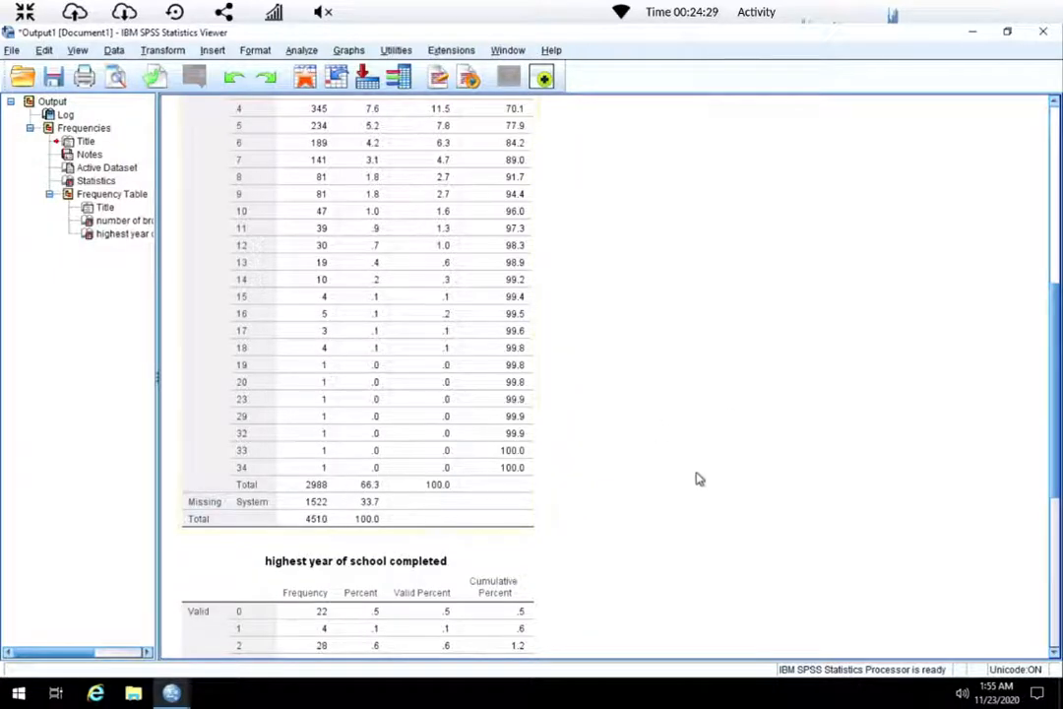
scroll(670, 477, "up", 5)
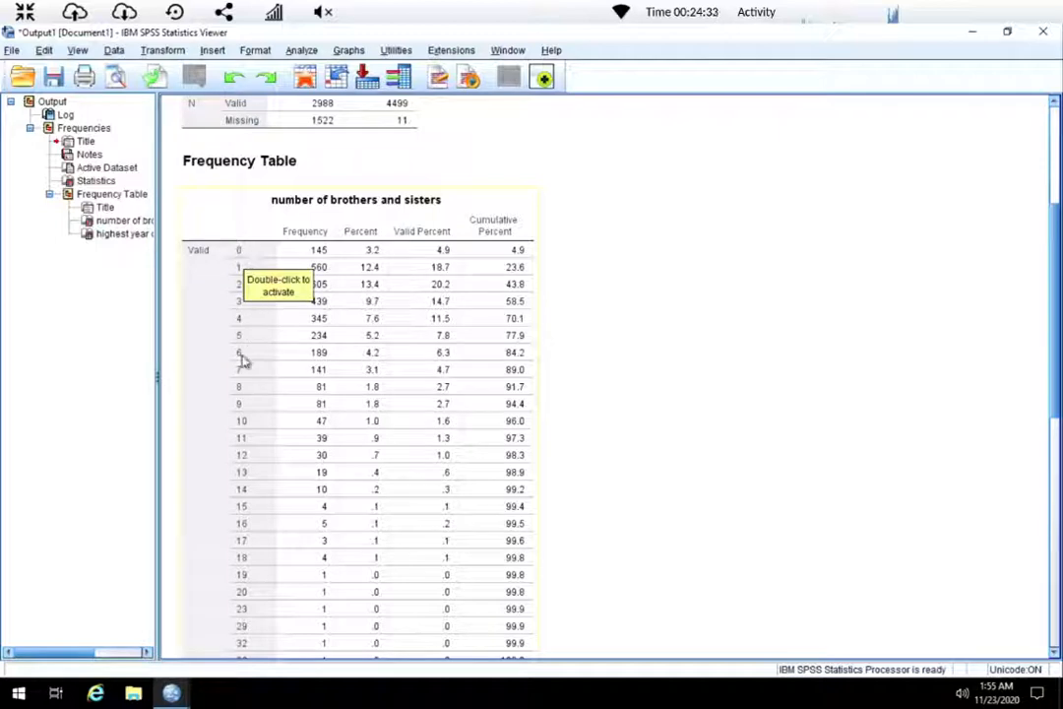
scroll(539, 407, "down", 5)
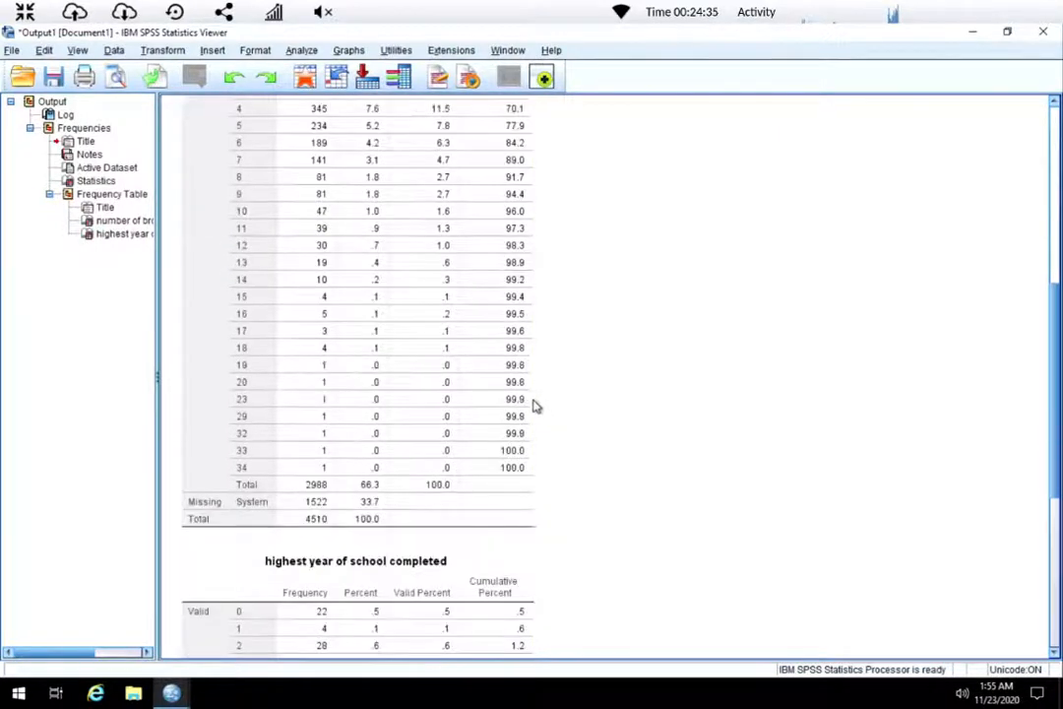
scroll(537, 406, "down", 5)
scroll(532, 404, "down", 3)
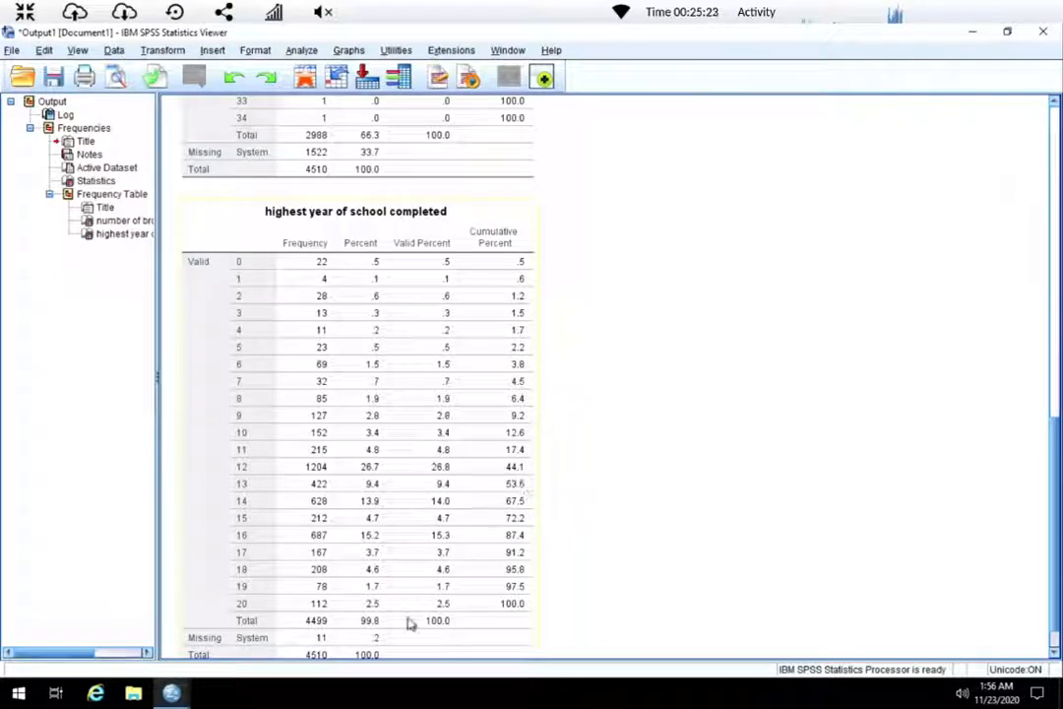
scroll(296, 561, "down", 1)
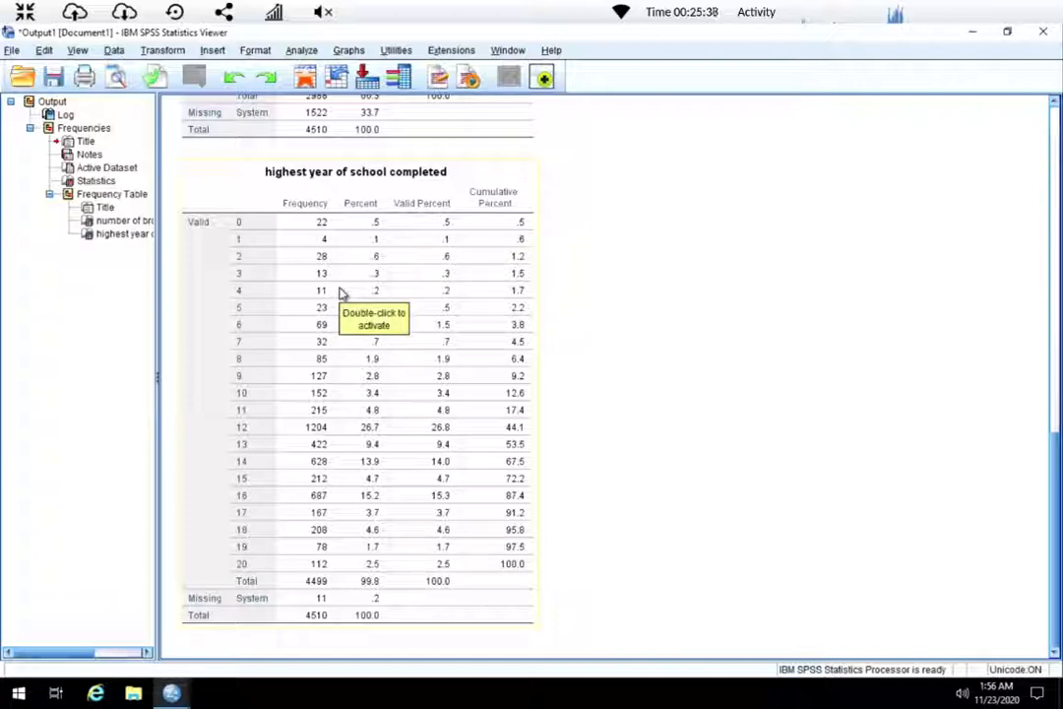
Set up a Recode into Different Variables with sibs as the input variable and sibs4 as the output variable name
left_click(166, 53)
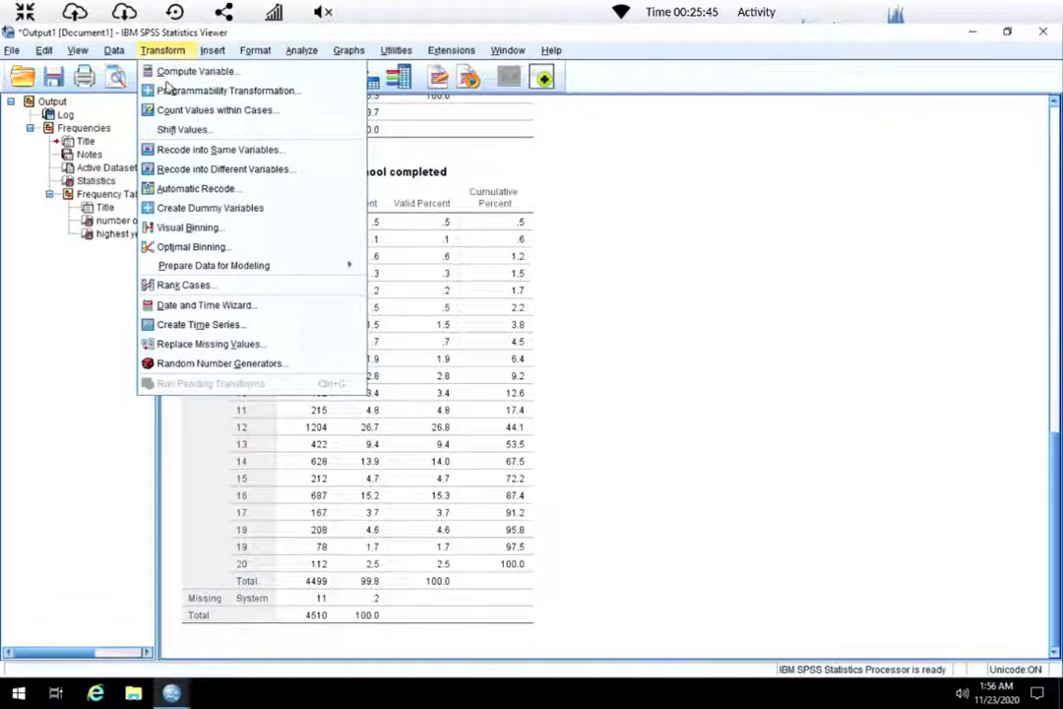
left_click(201, 172)
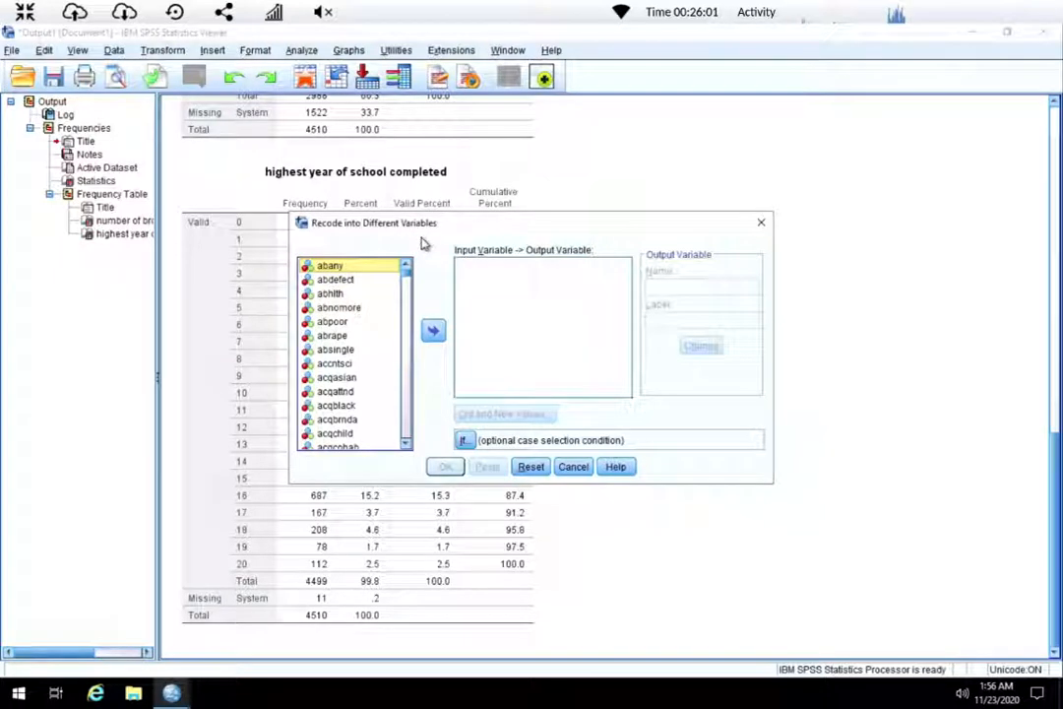
key("s")
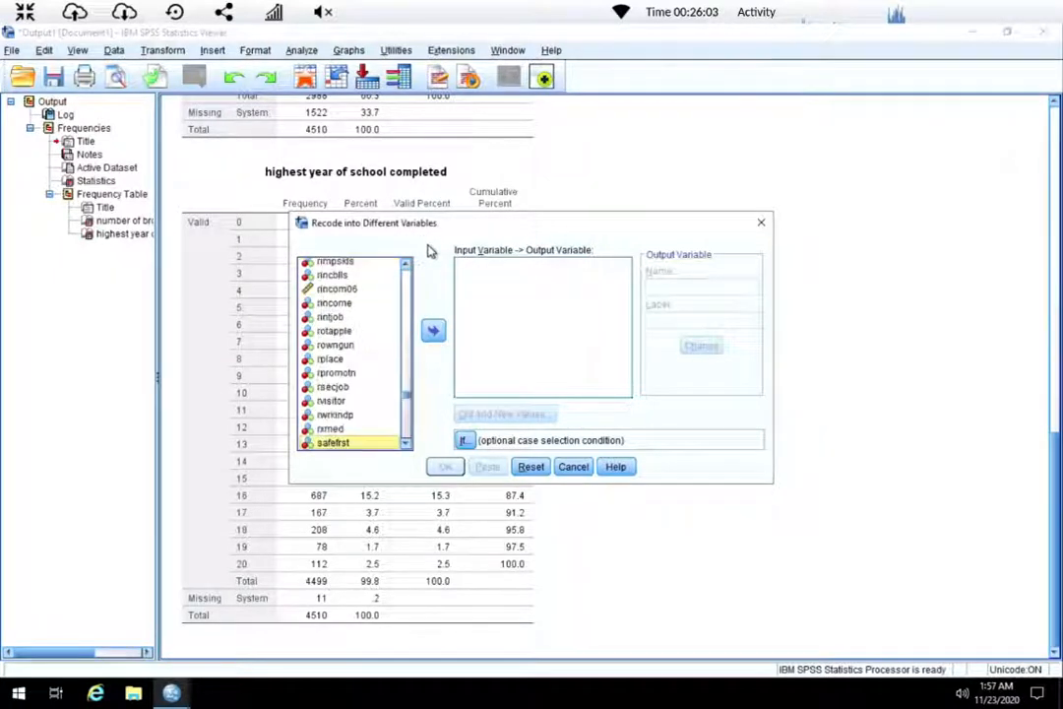
key("i")
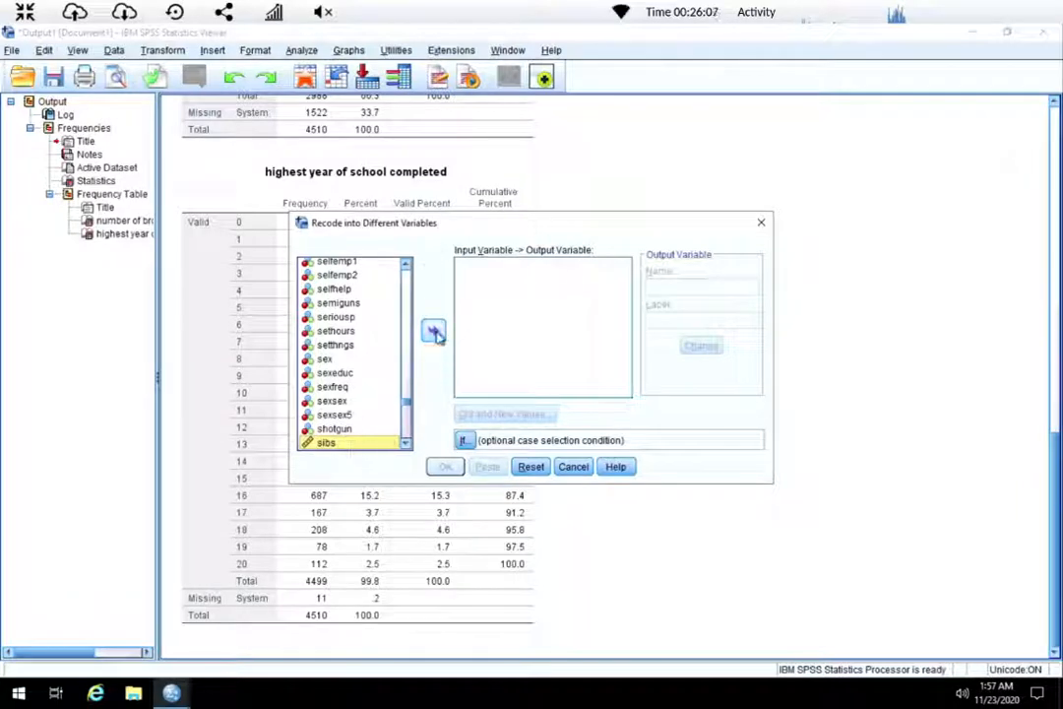
left_click(436, 332)
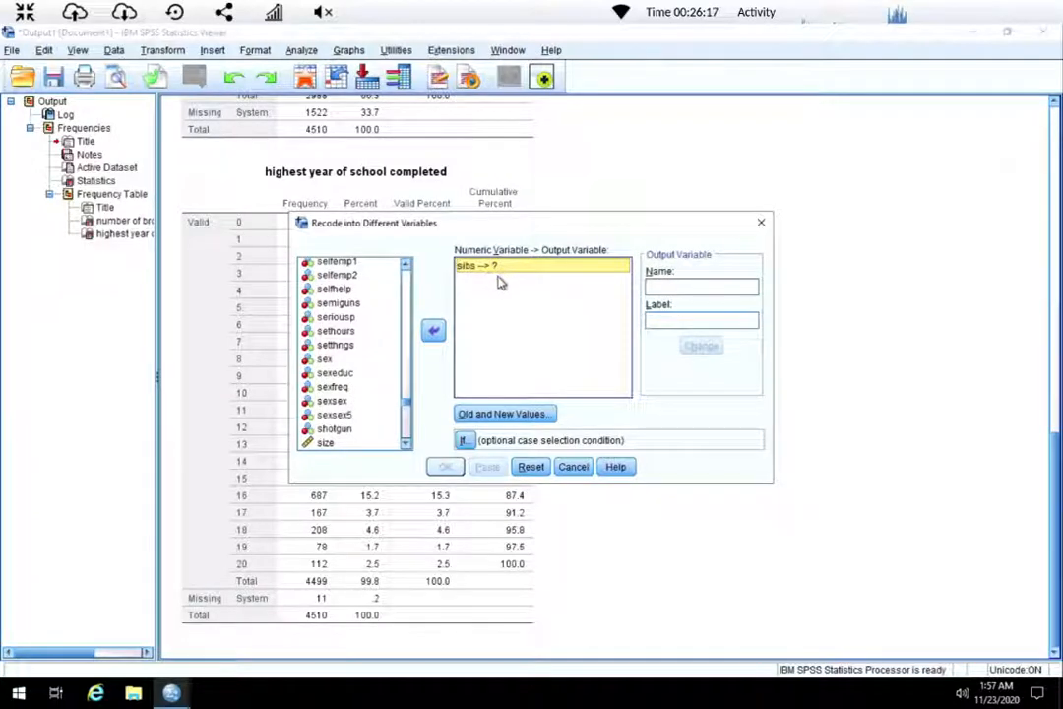
left_click(693, 287)
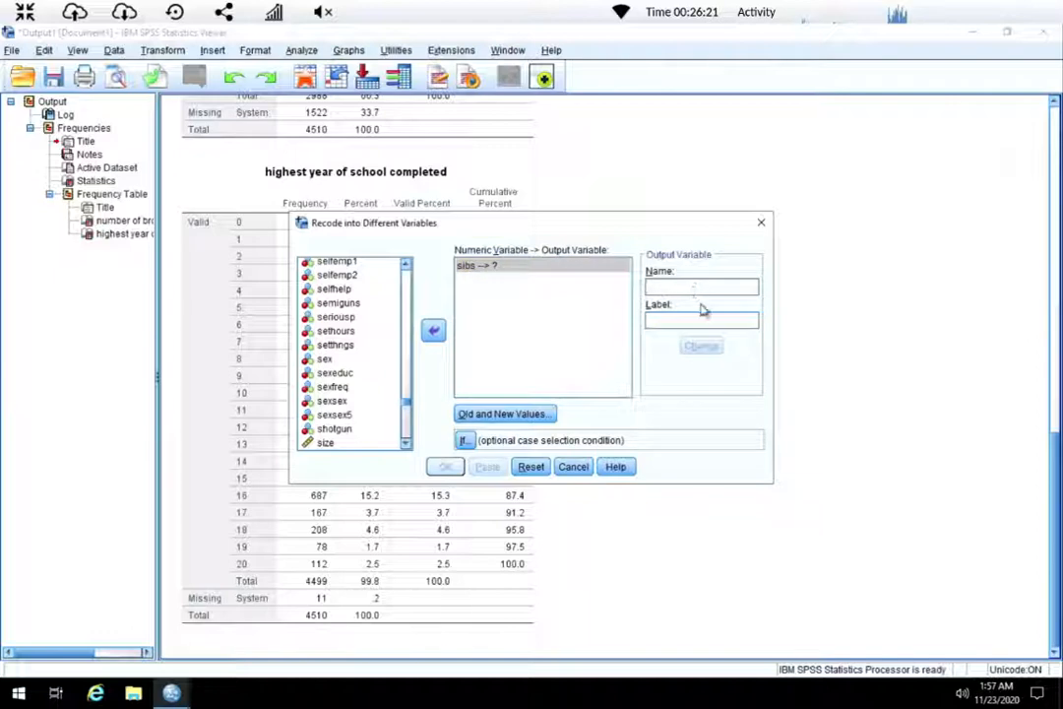
type("sibs")
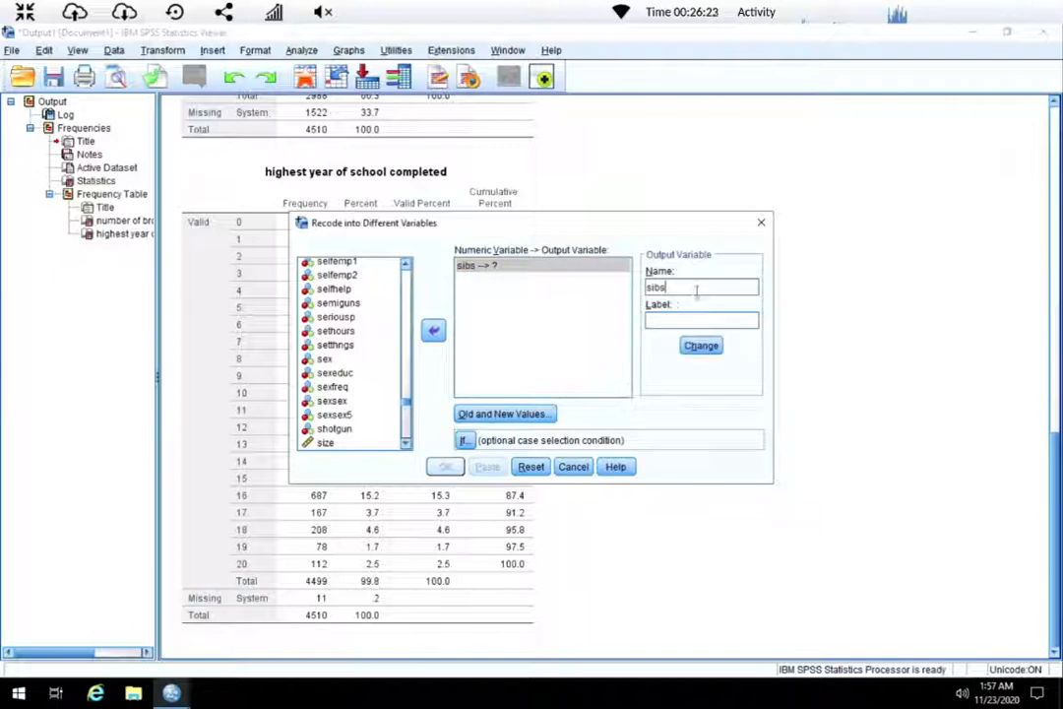
type("4")
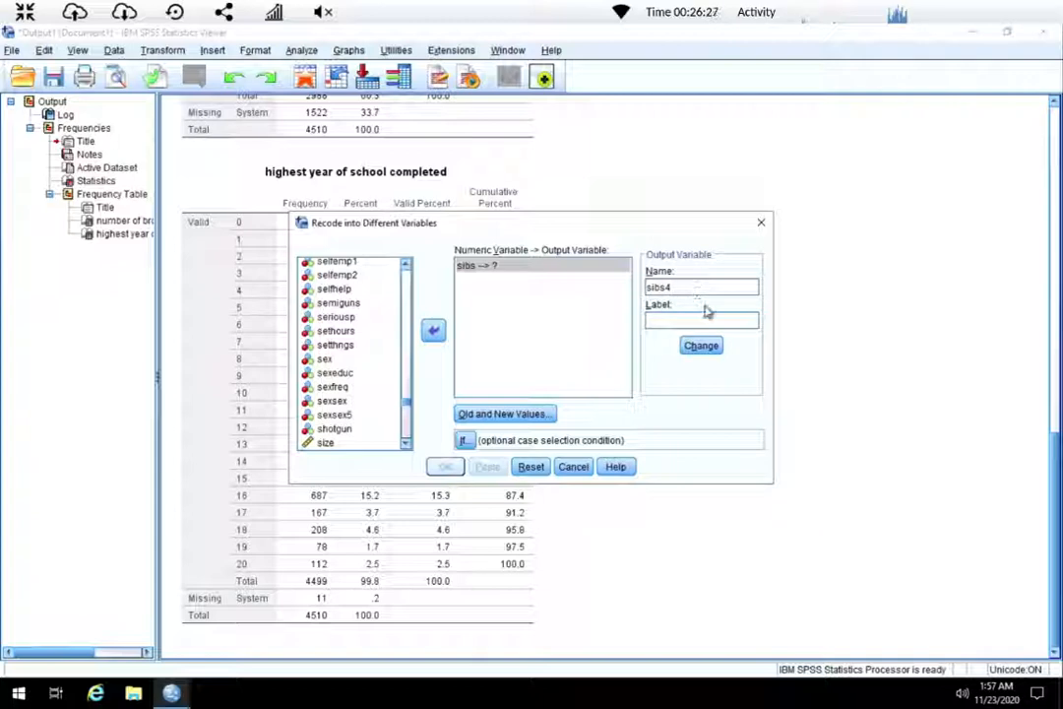
Add a recode rule for sibs that maps old value 0 to new value 0
left_click(504, 416)
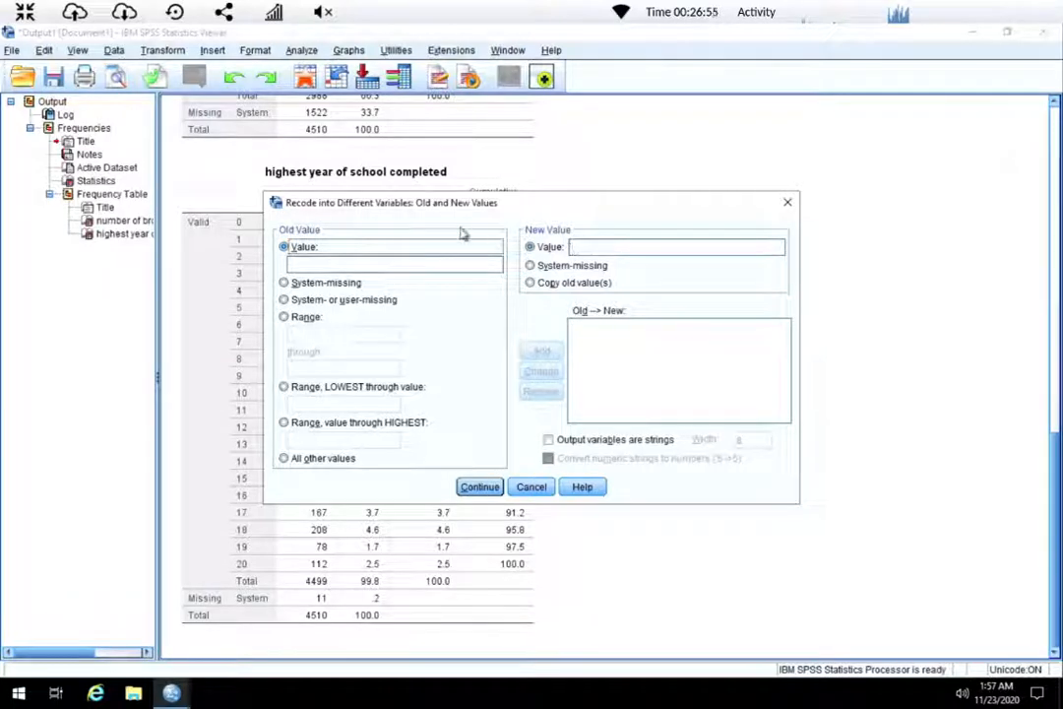
left_click(354, 264)
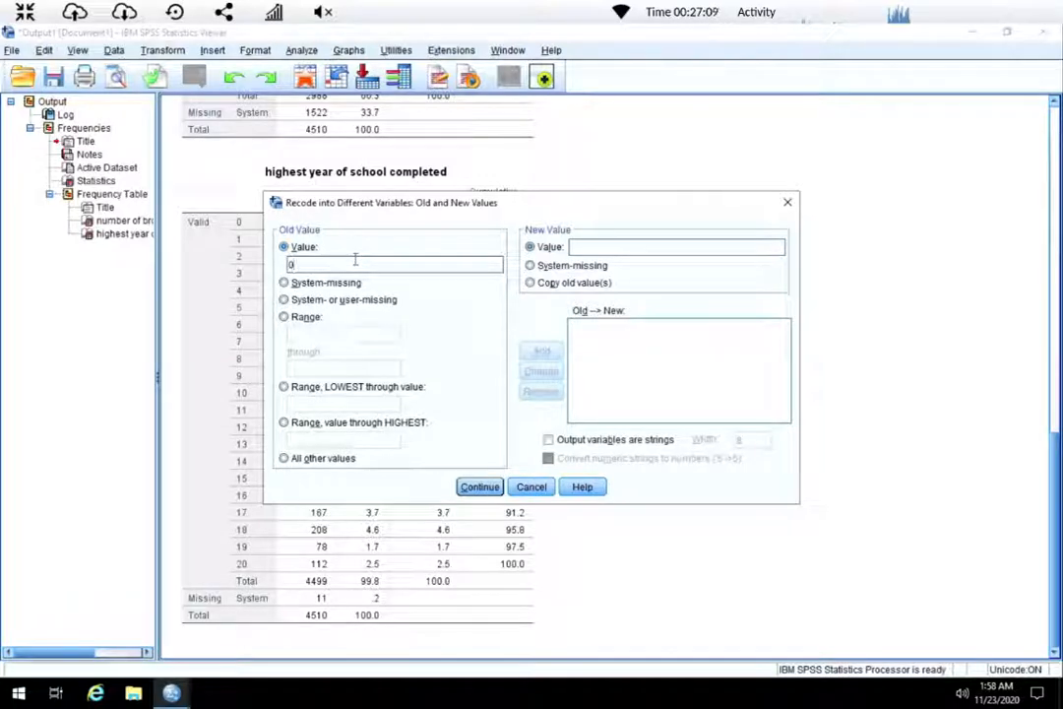
left_click(613, 247)
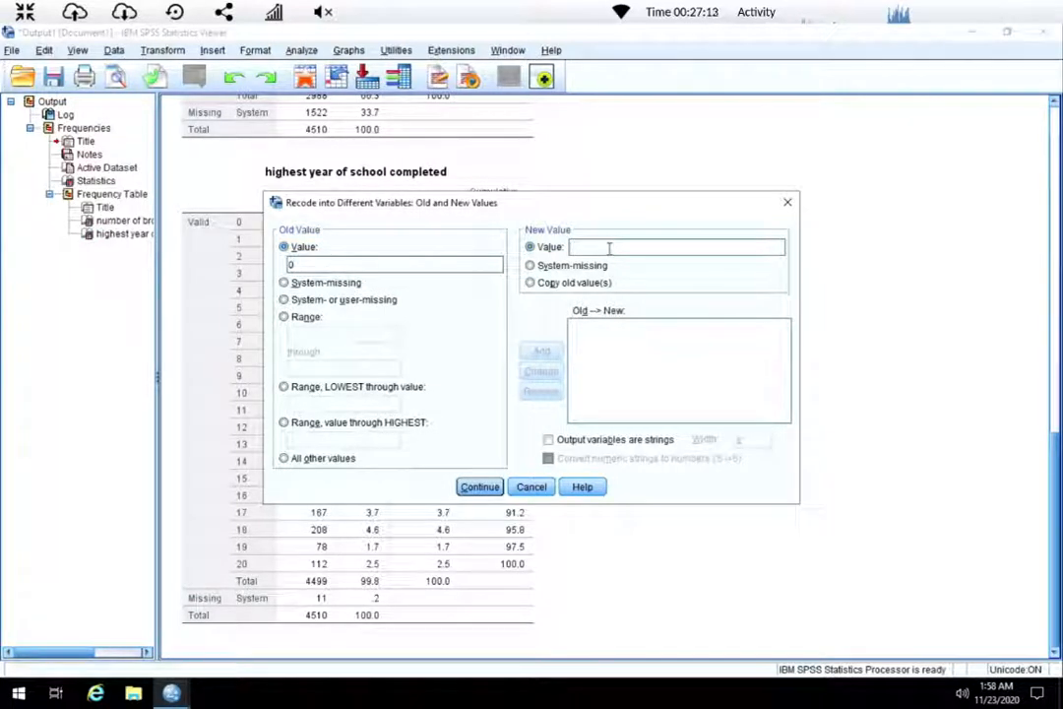
type("0")
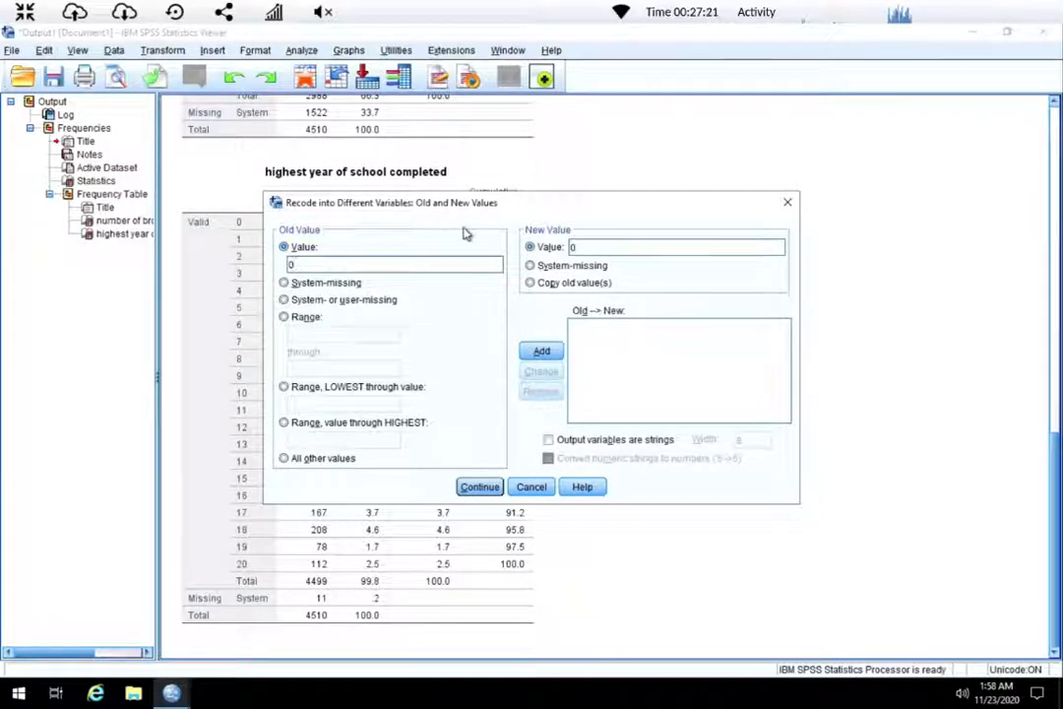
left_click(549, 356)
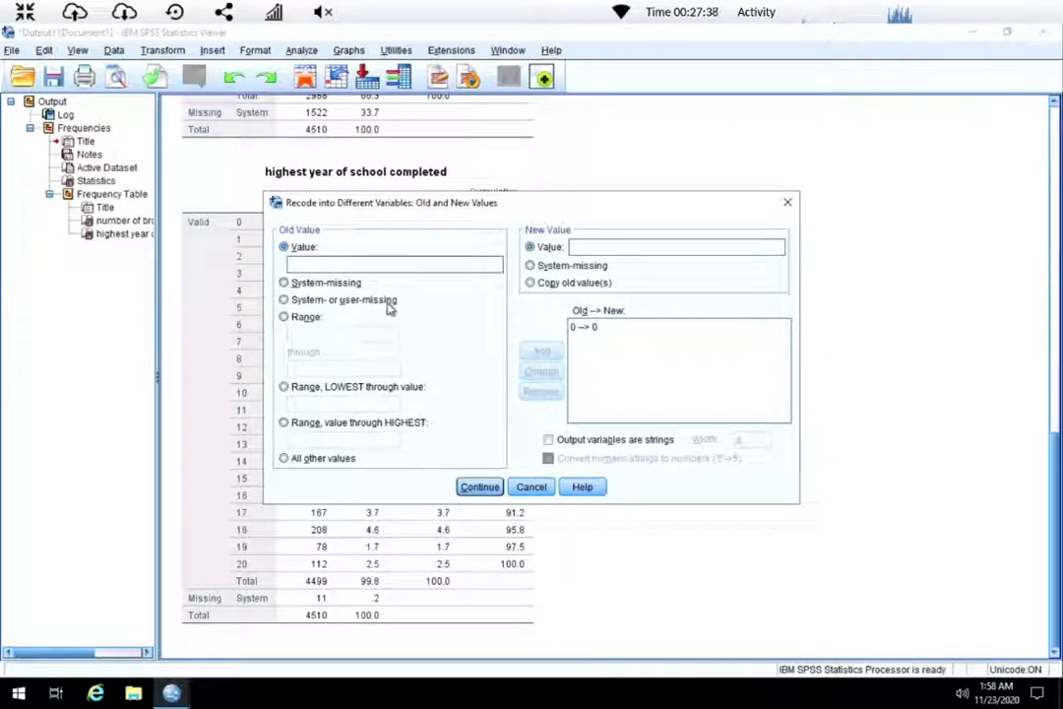
Add a recode rule that maps the old-value range 1 through 2 to new value 1
left_click(286, 318)
left_click(316, 333)
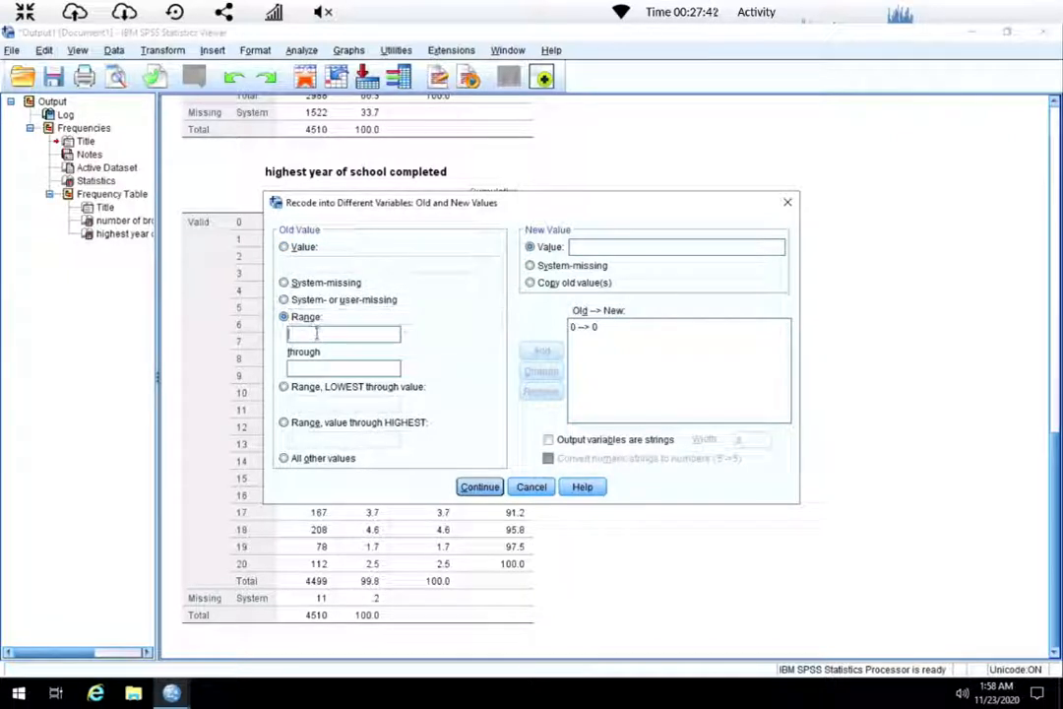
type("1")
left_click(332, 369)
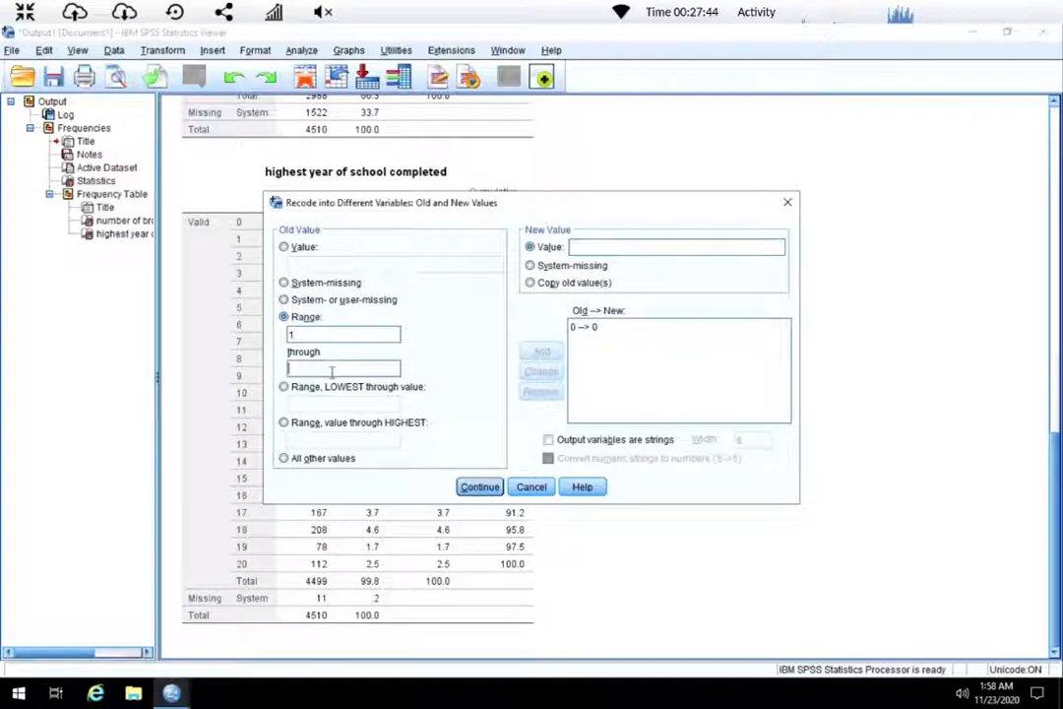
type("2")
left_click(583, 246)
type("1")
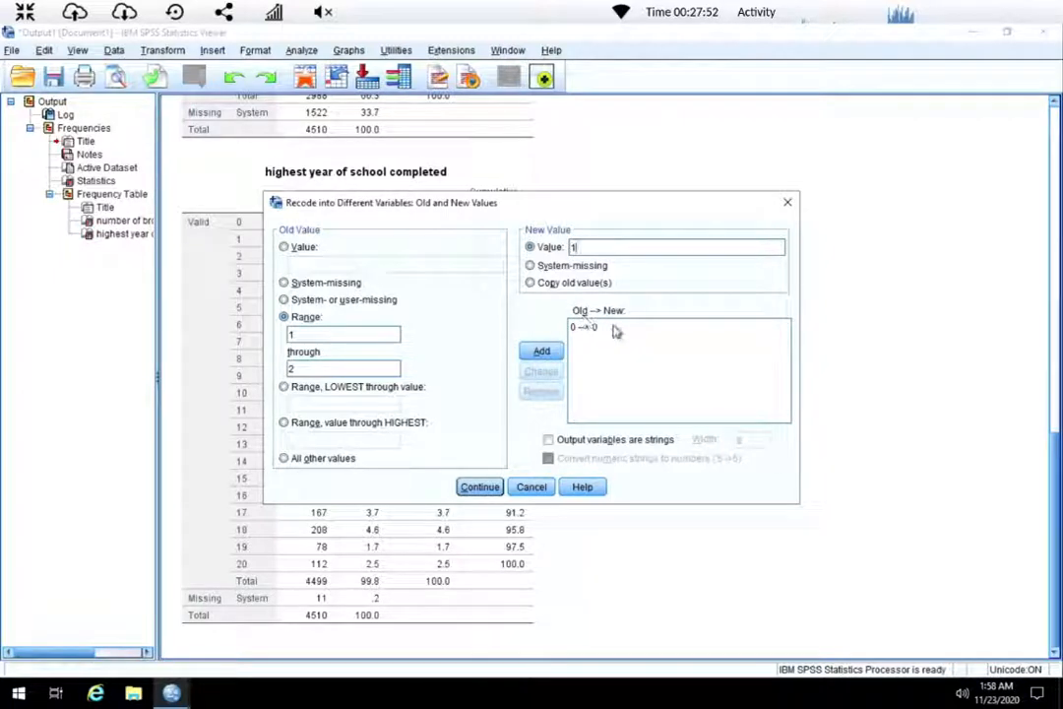
left_click(542, 351)
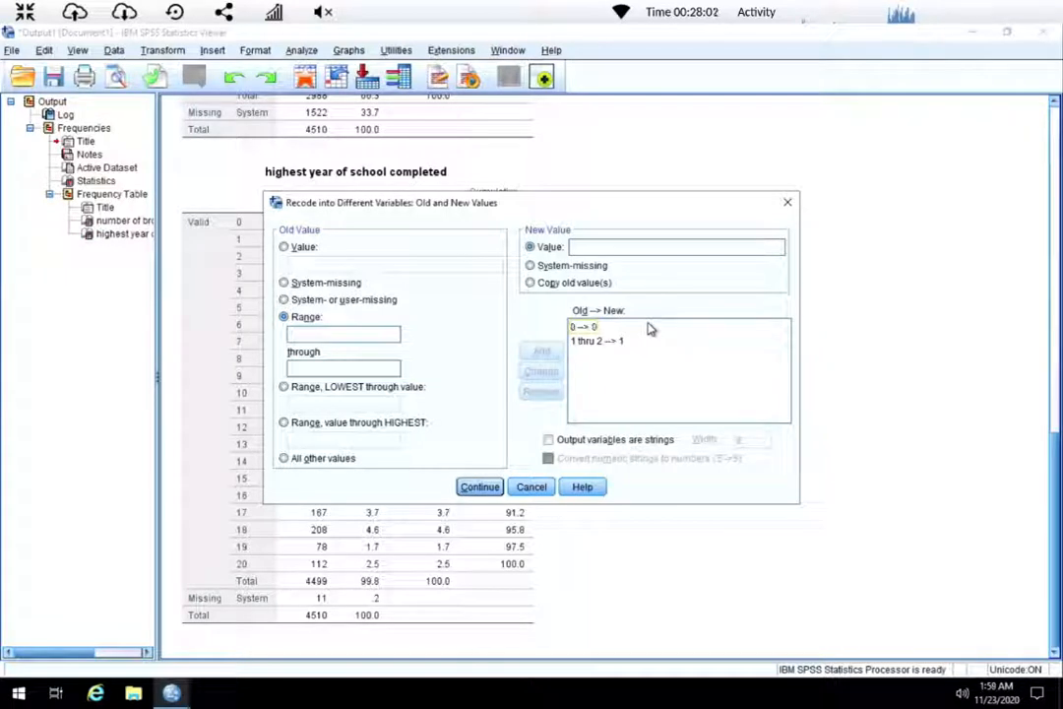
Add a recode rule that maps the old-value range 3 through 4 to new value 2
left_click(307, 333)
type("3")
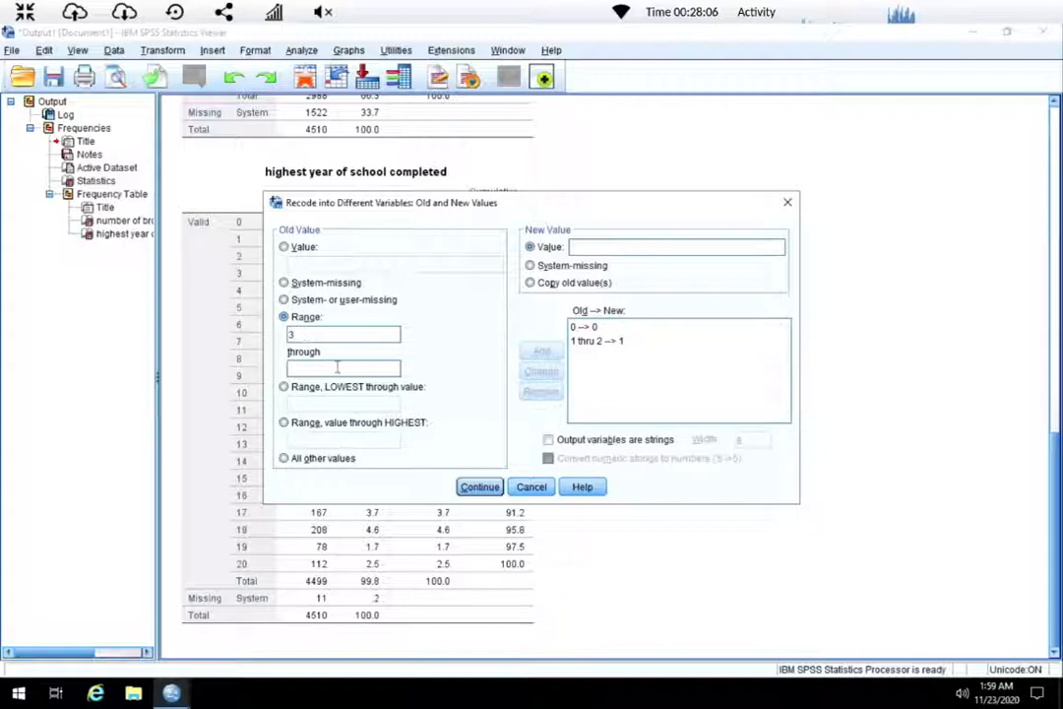
left_click(338, 368)
type("4")
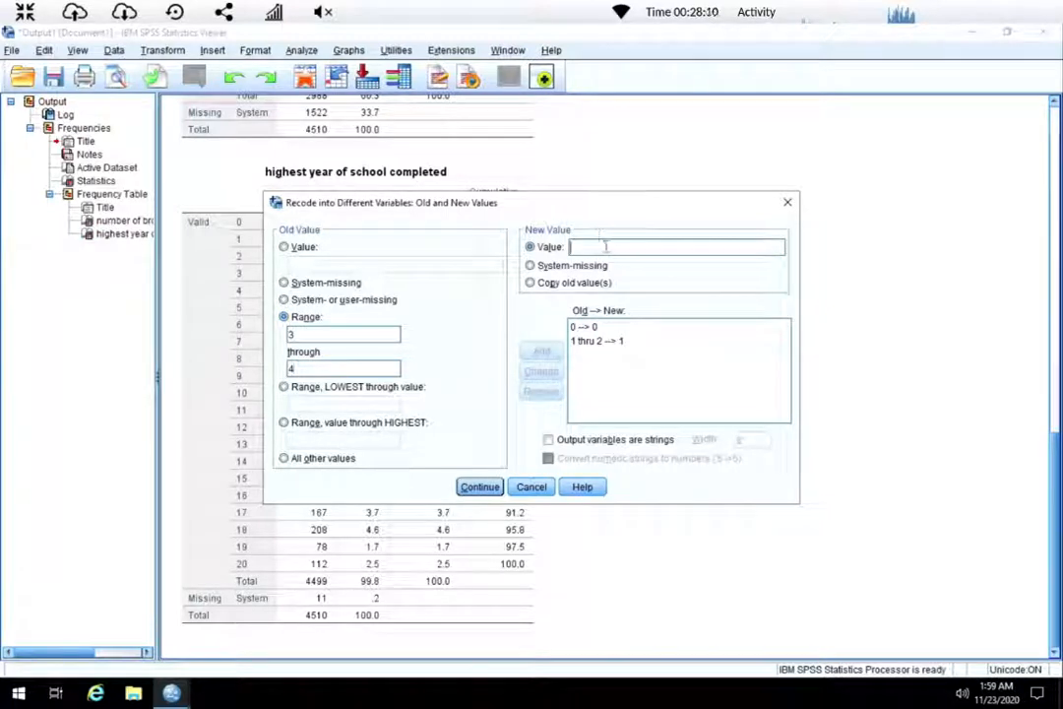
type("2")
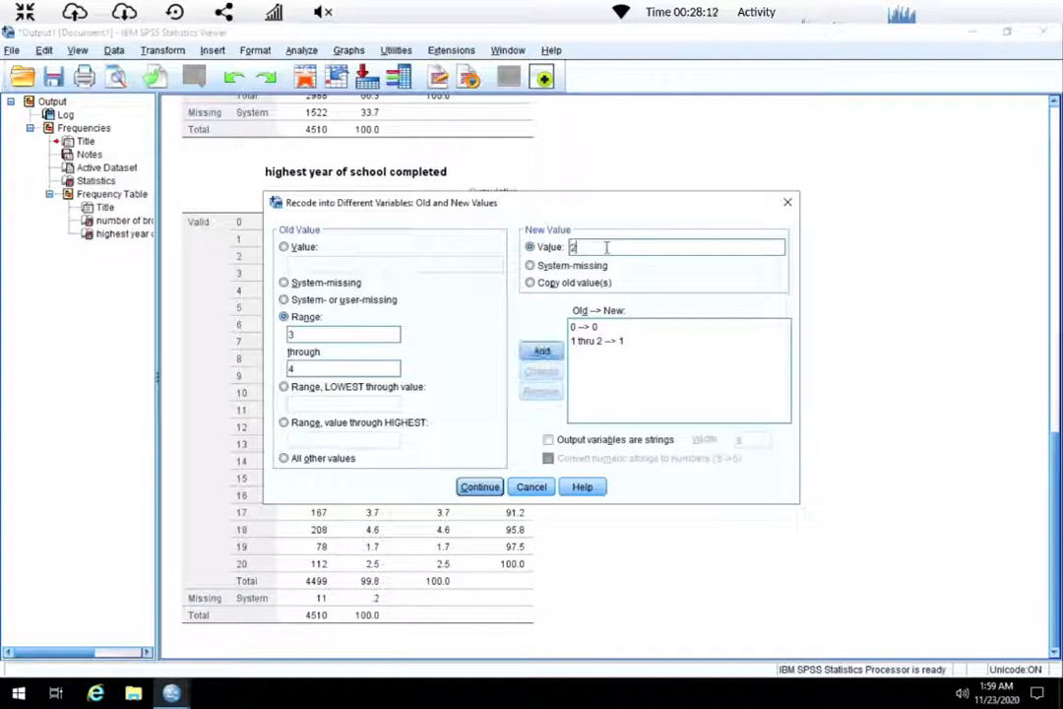
left_click(542, 351)
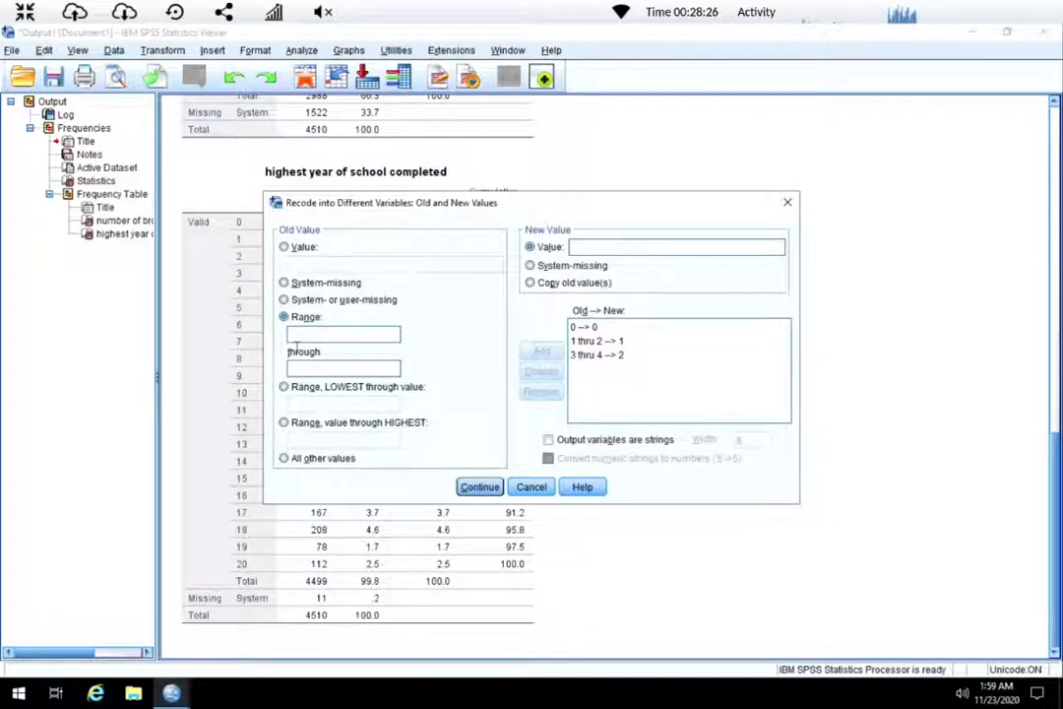
Add a recode rule that maps the old-value range 5 through highest to new value 3
left_click(300, 367)
left_click(285, 422)
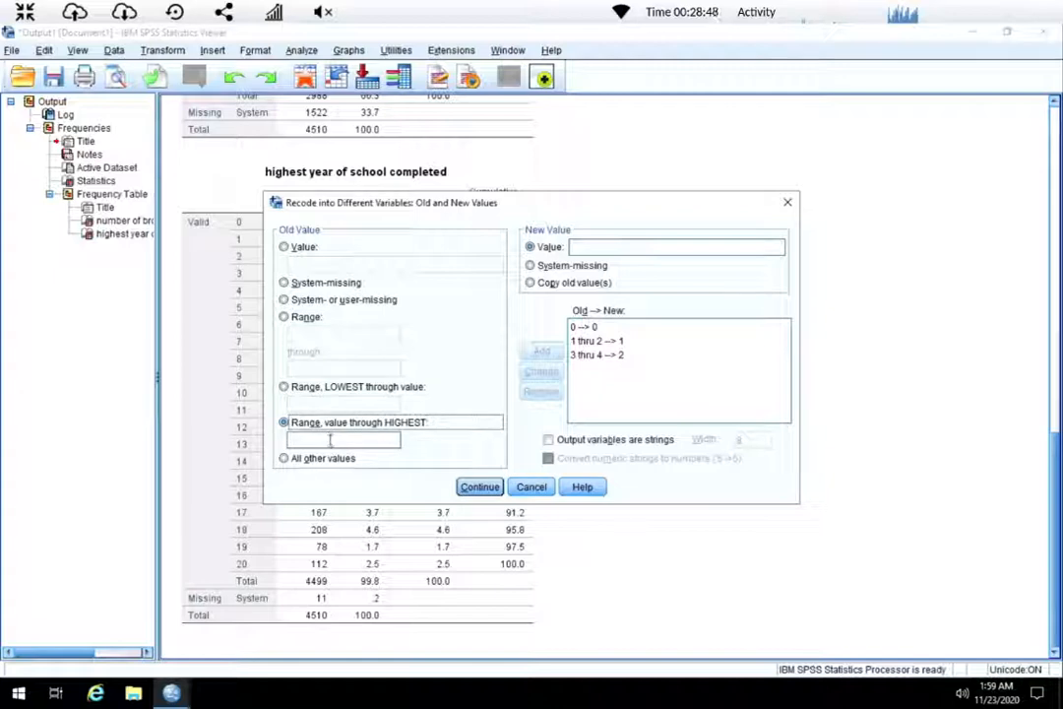
left_click(329, 441)
type("5")
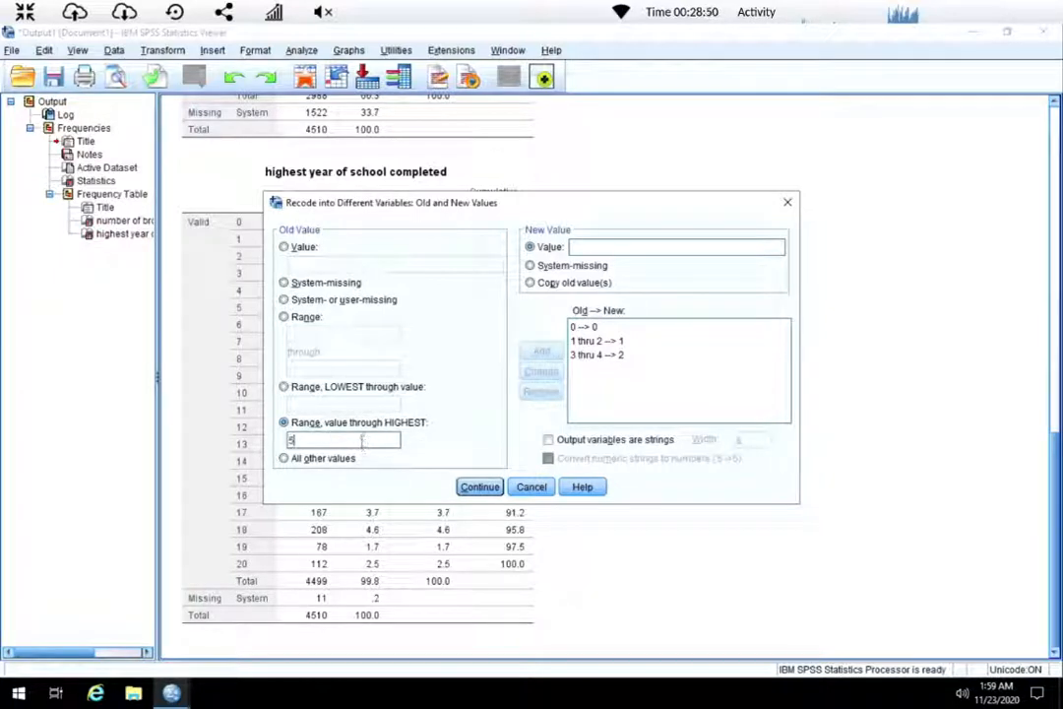
left_click(607, 247)
type("3")
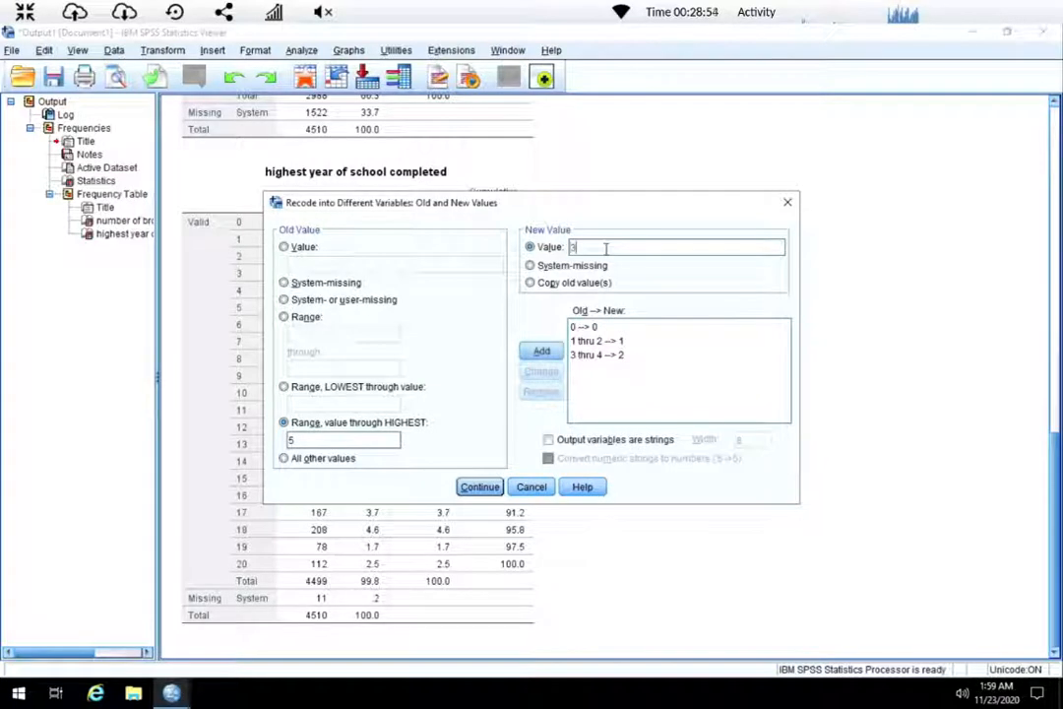
left_click(543, 352)
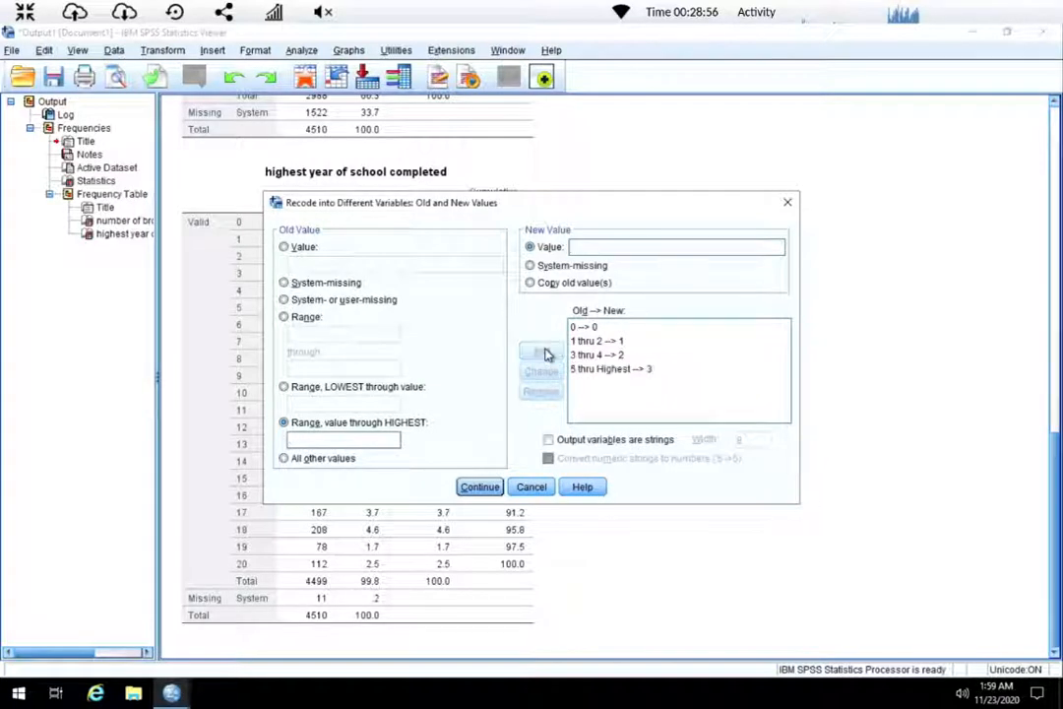
Add a rule that recodes system- or user-missing values to system-missing, and accept the set of old and new values
left_click(313, 307)
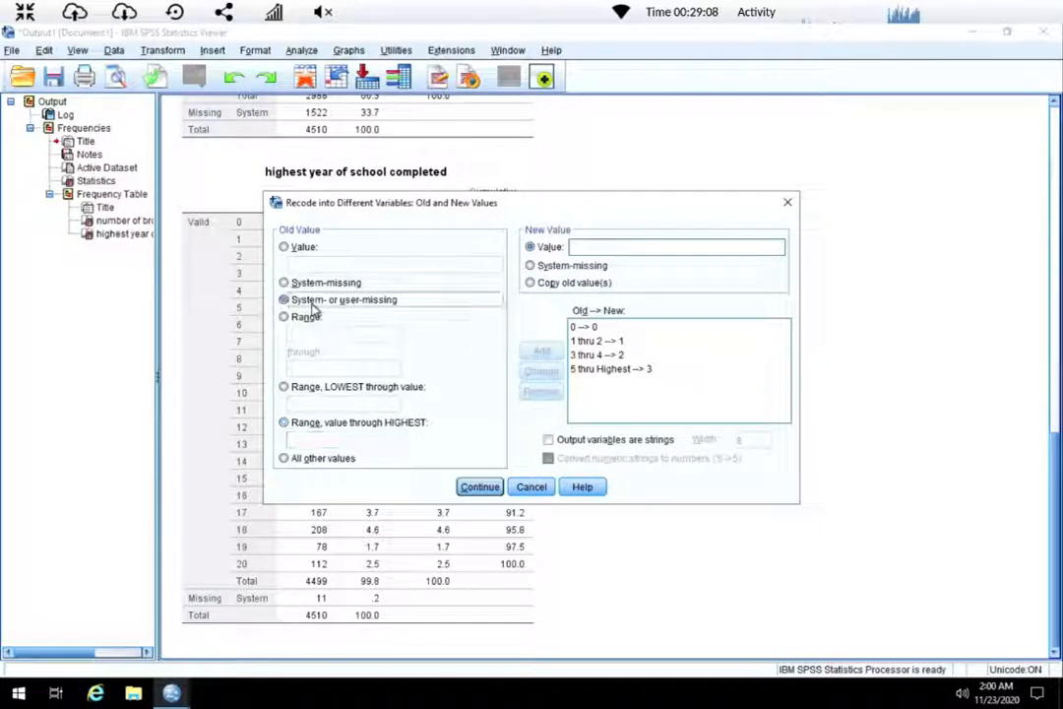
left_click(539, 266)
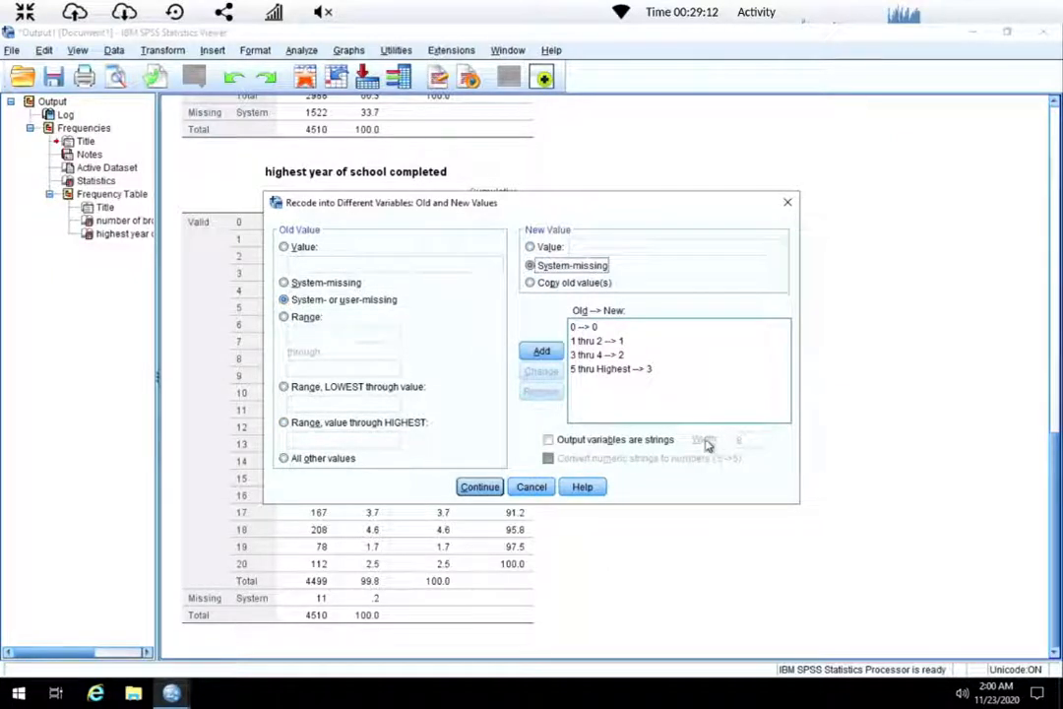
left_click(544, 351)
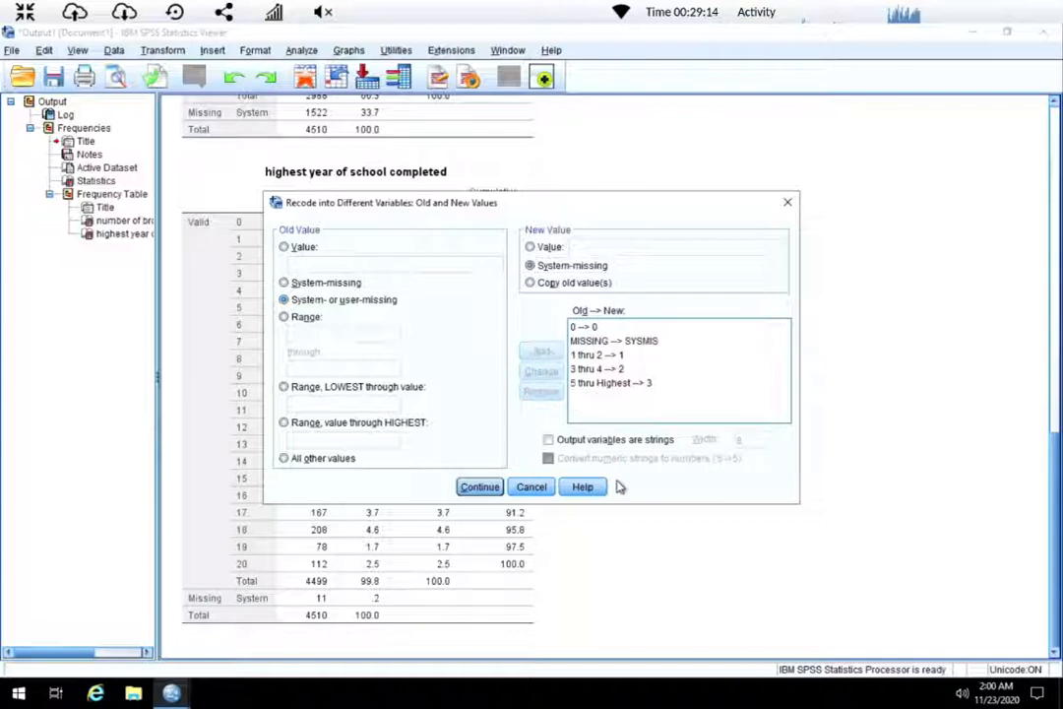
left_click(479, 487)
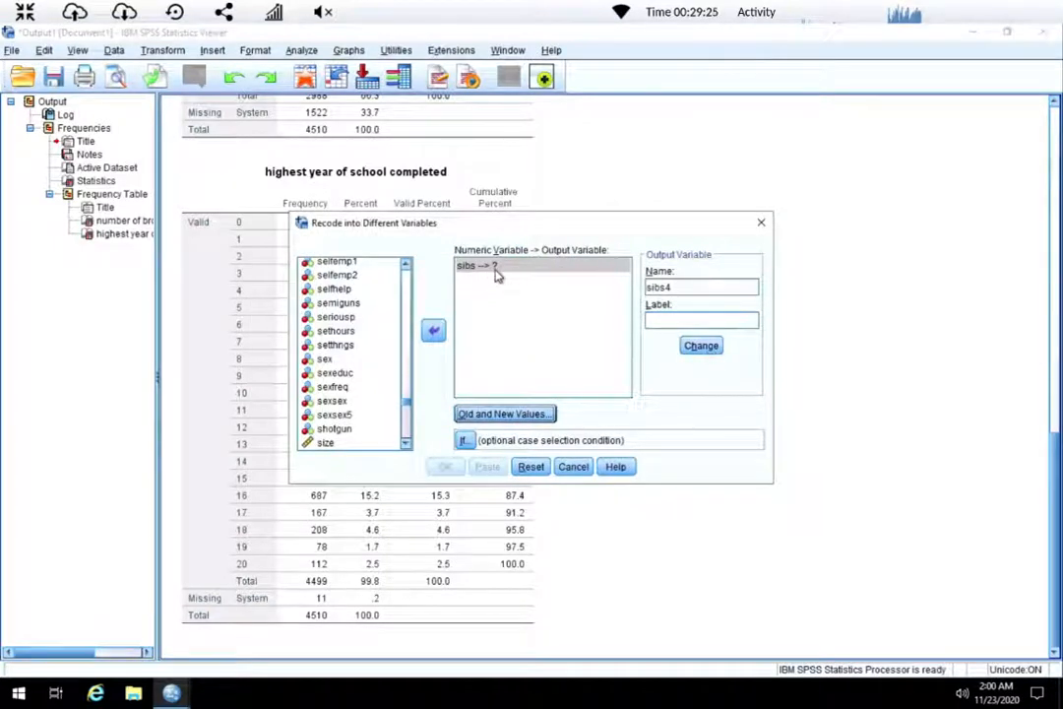
Apply sibs4 as the output variable for sibs and paste the recode command into Syntax1, bringing that syntax window forward
left_click(705, 351)
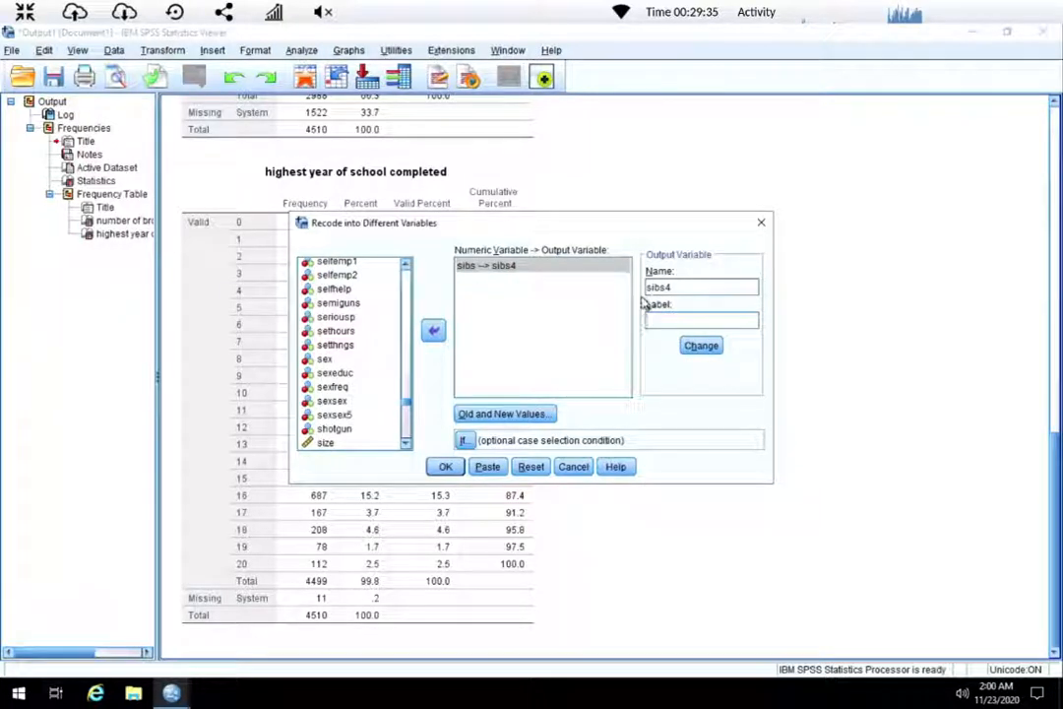
left_click(486, 469)
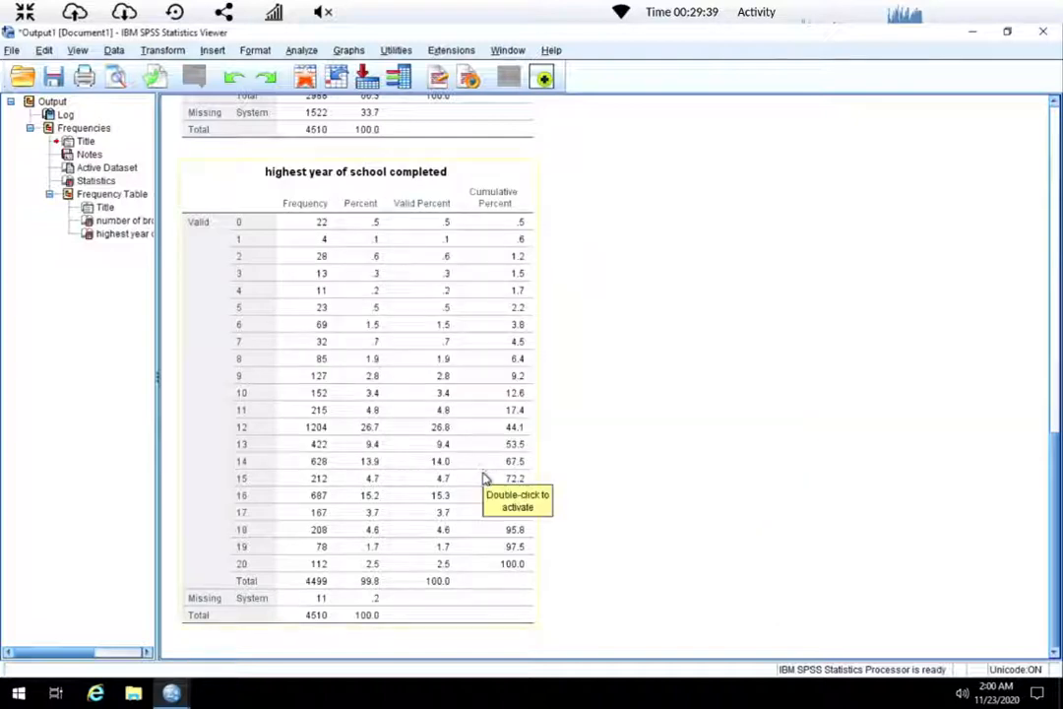
left_click(172, 694)
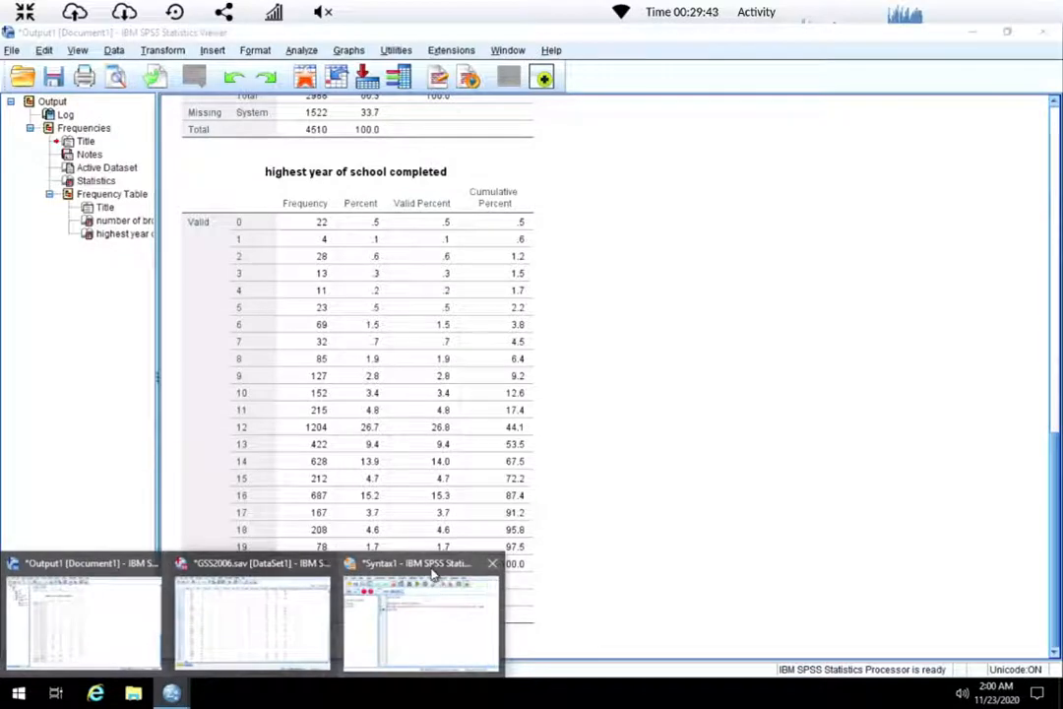
left_click(434, 574)
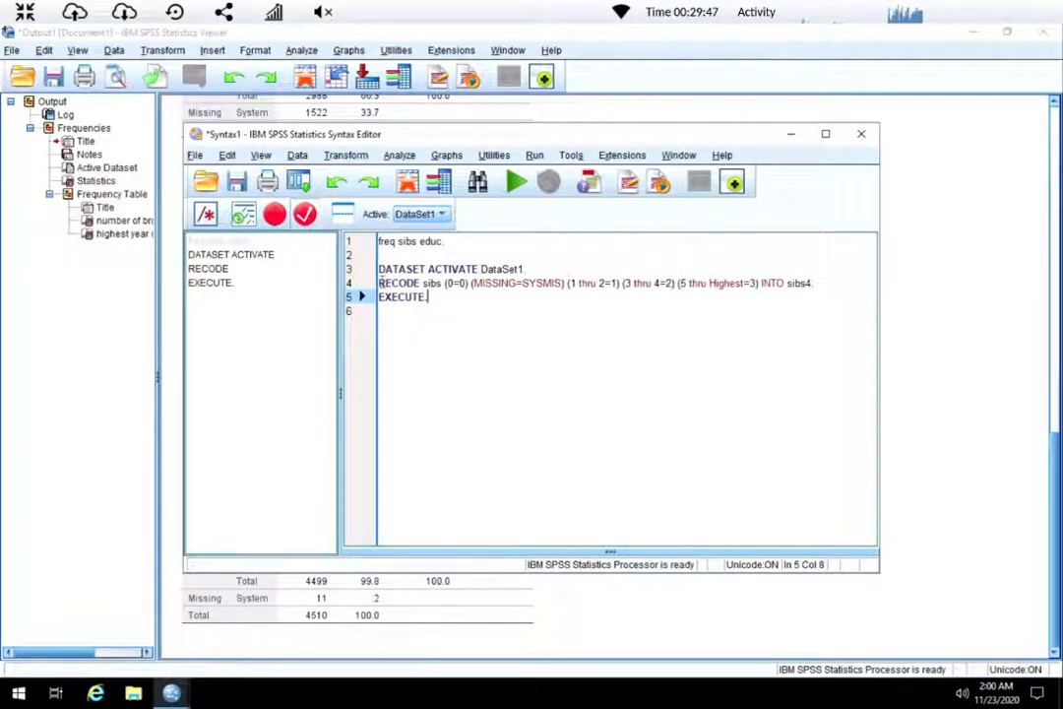
Run only the RECODE and EXECUTE lines of the syntax and select their log entry in the output
left_click_drag(379, 282, 441, 307)
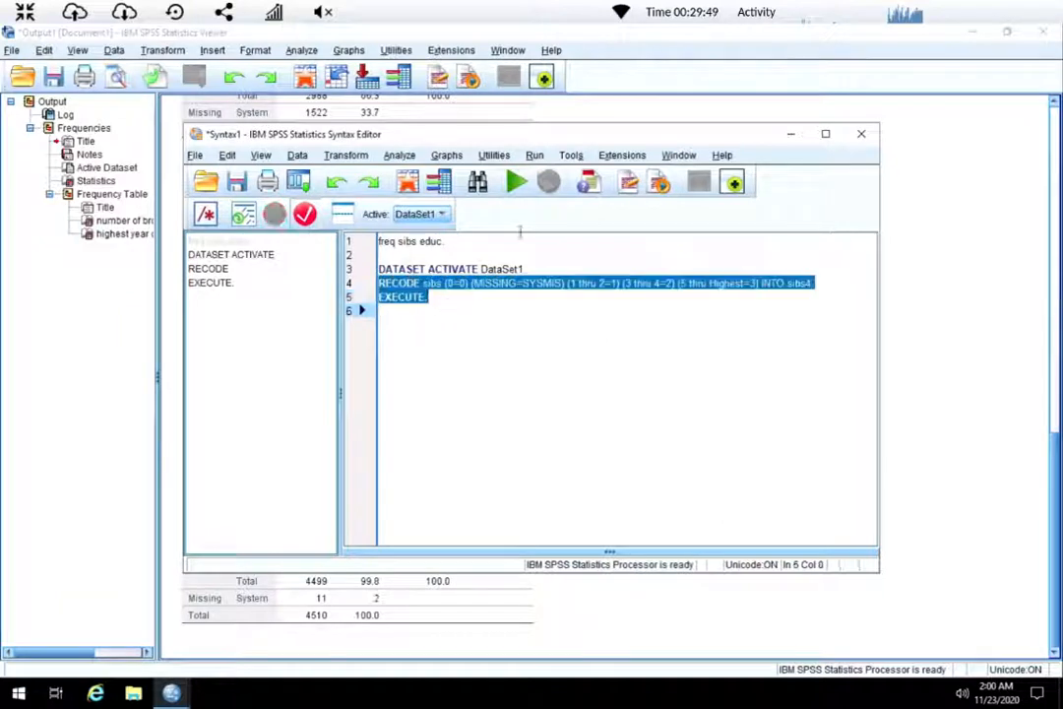
left_click(517, 184)
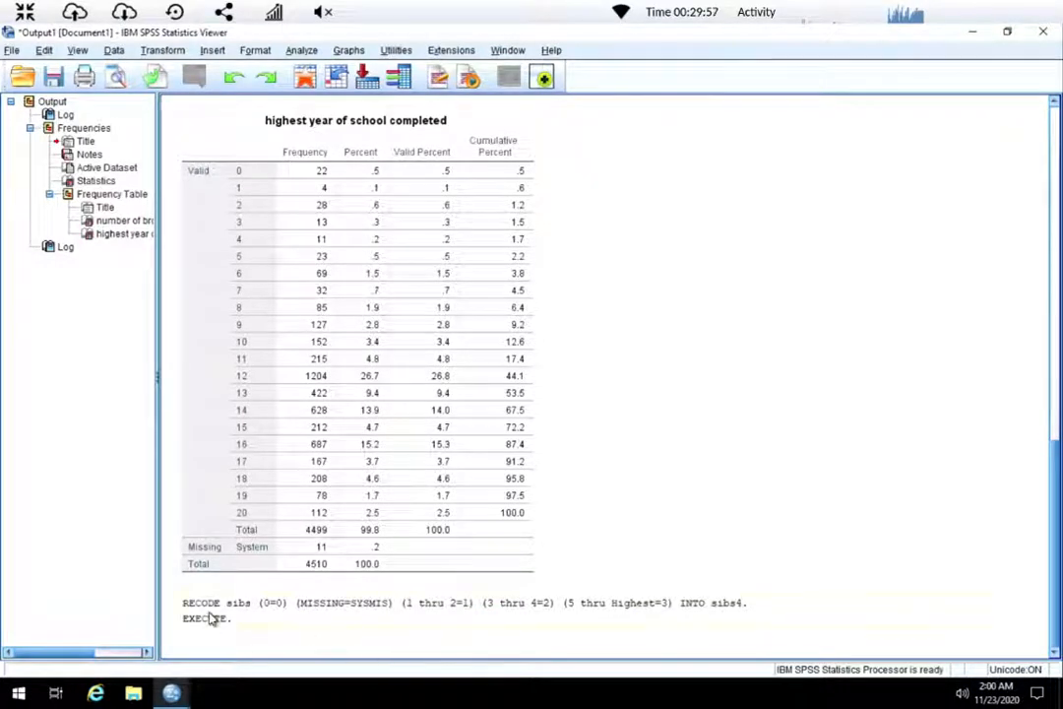
left_click(285, 618)
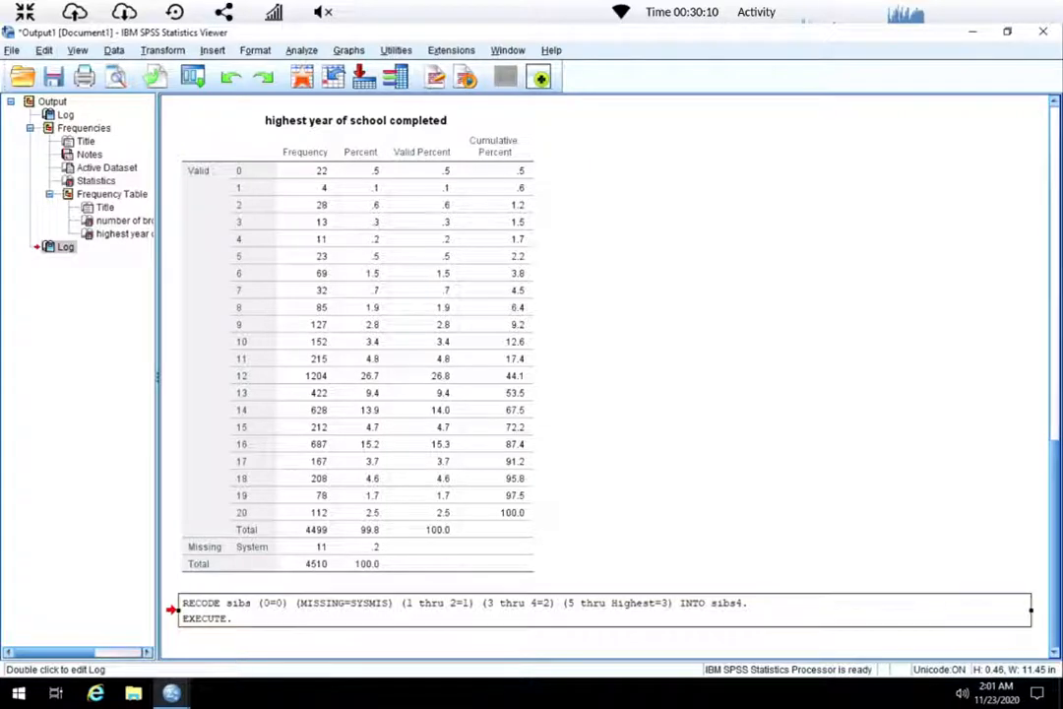
Add the command "freq sibs4." below the recode lines in Syntax1 and run only that line
mouse_move(171, 695)
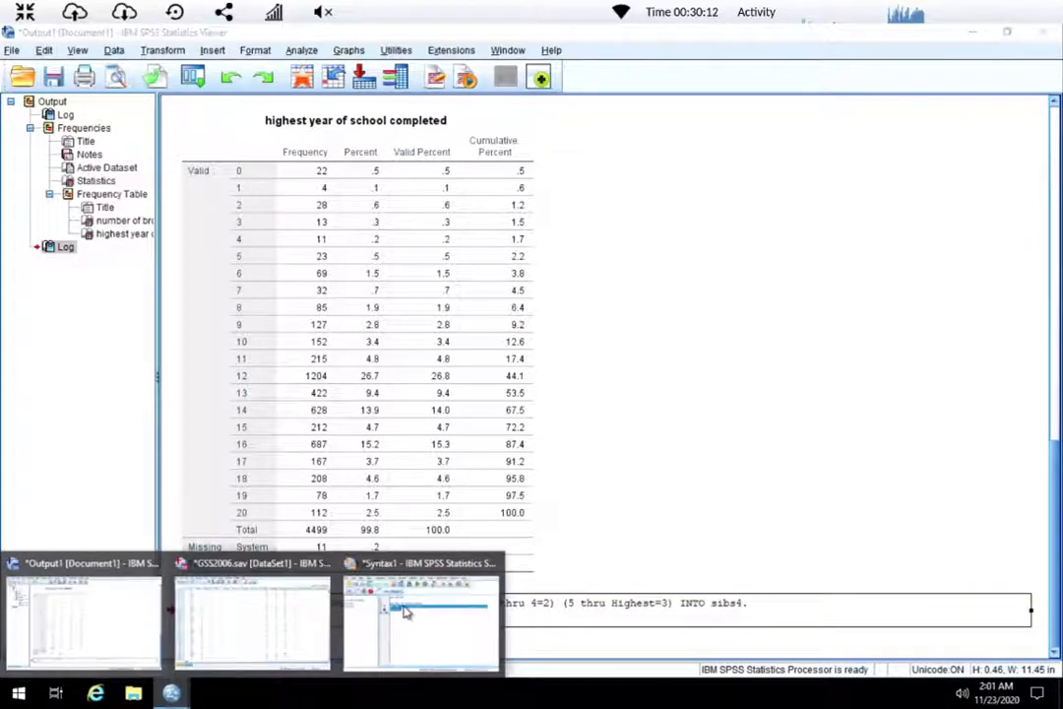
left_click(421, 571)
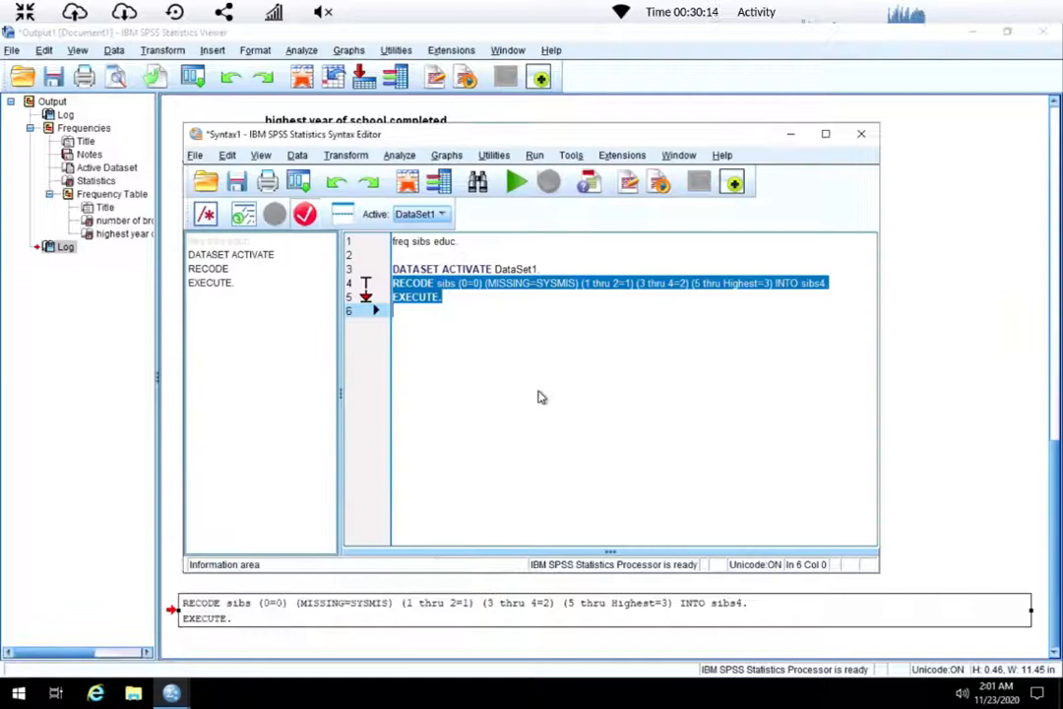
left_click(511, 296)
key("Return")
key("Return")
type("freq si")
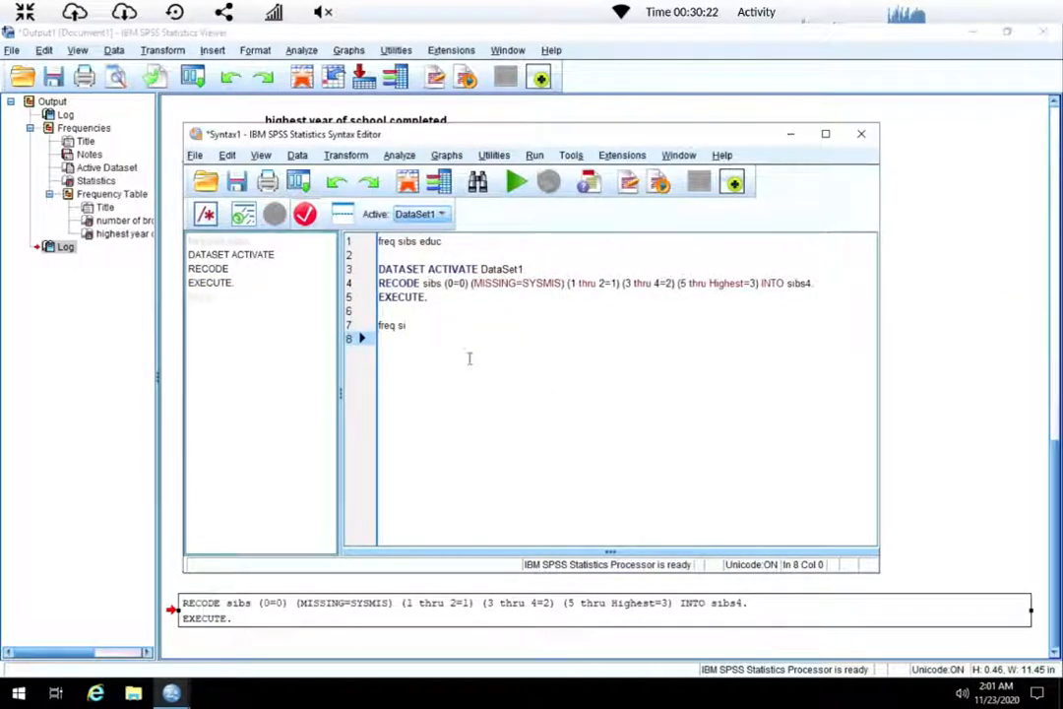
left_click(428, 326)
type("bs")
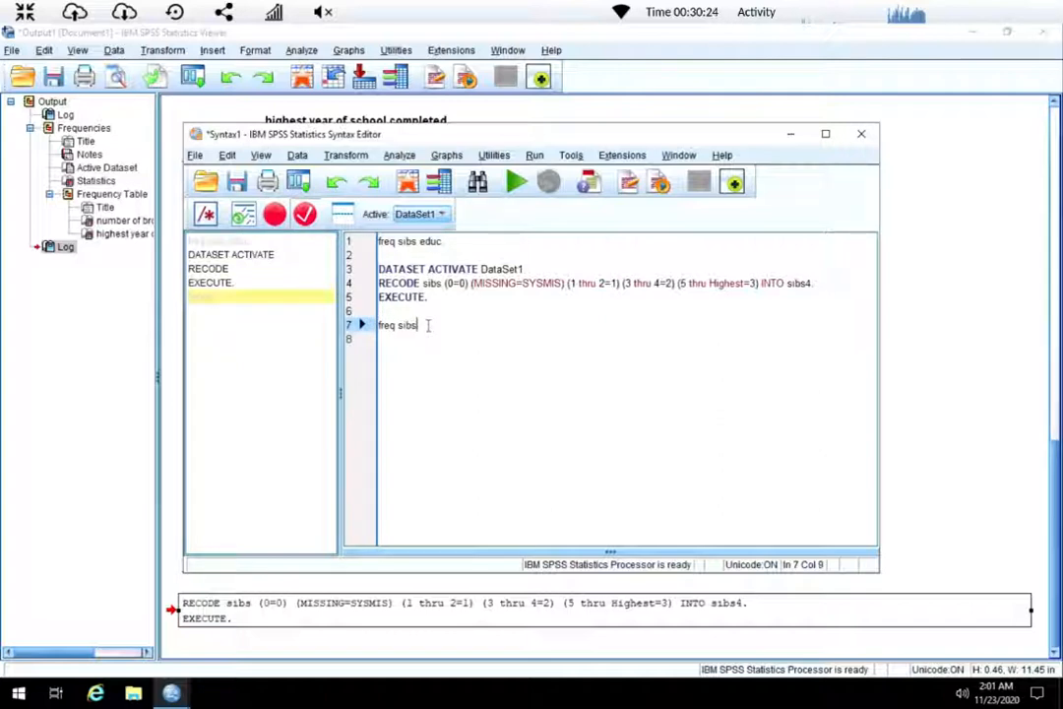
type("4")
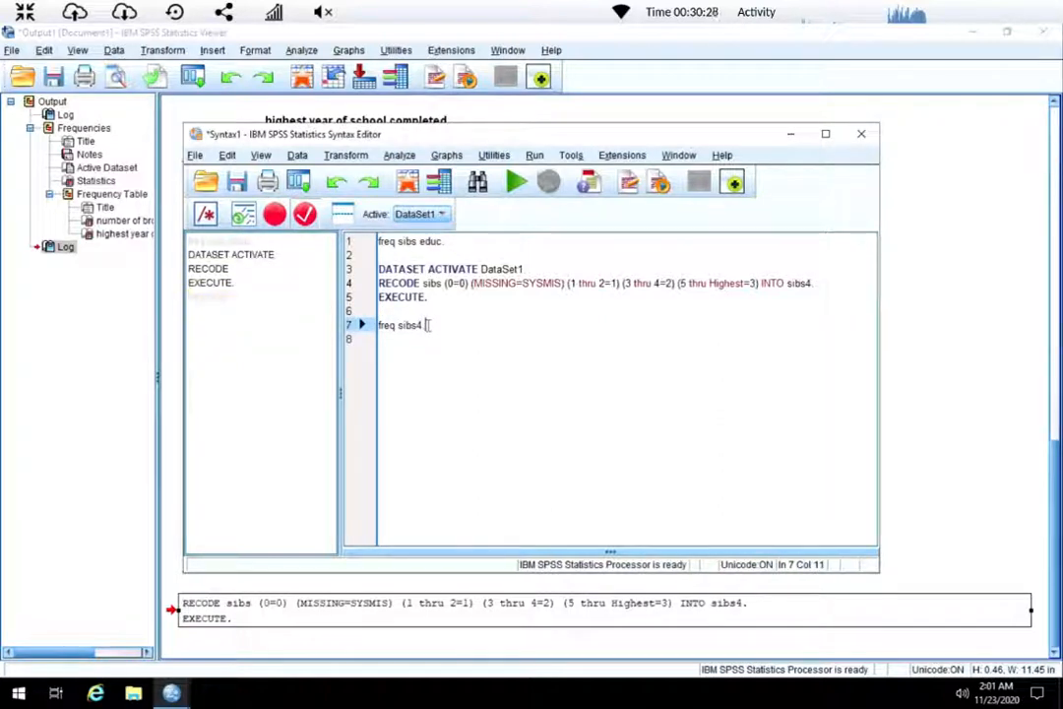
left_click_drag(426, 324, 375, 325)
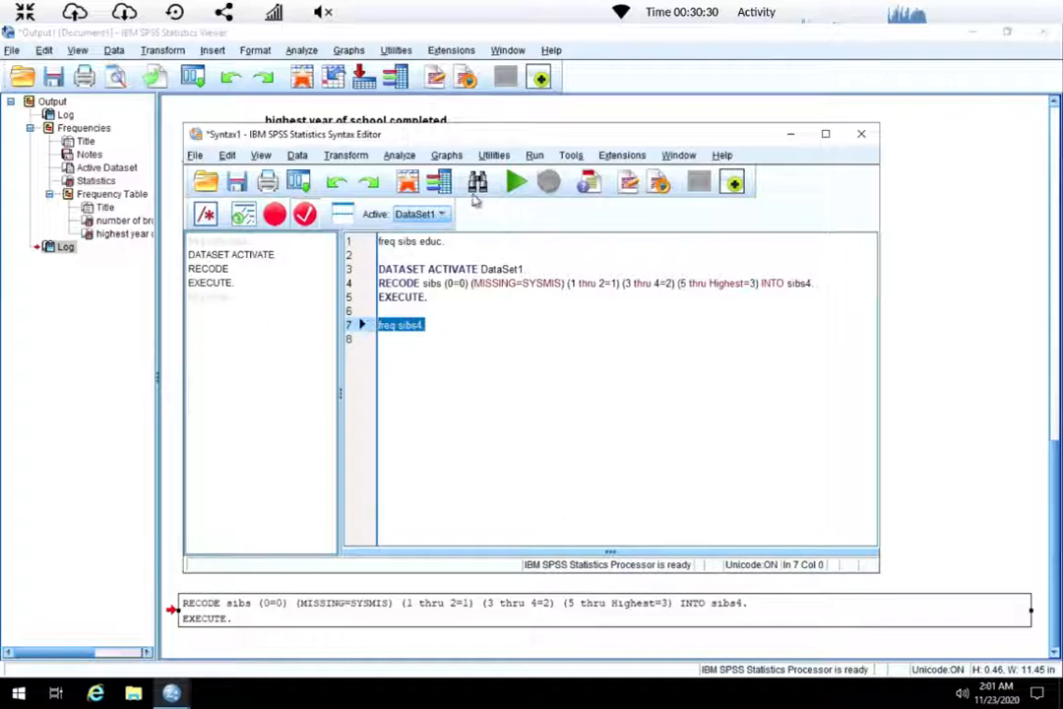
left_click(516, 183)
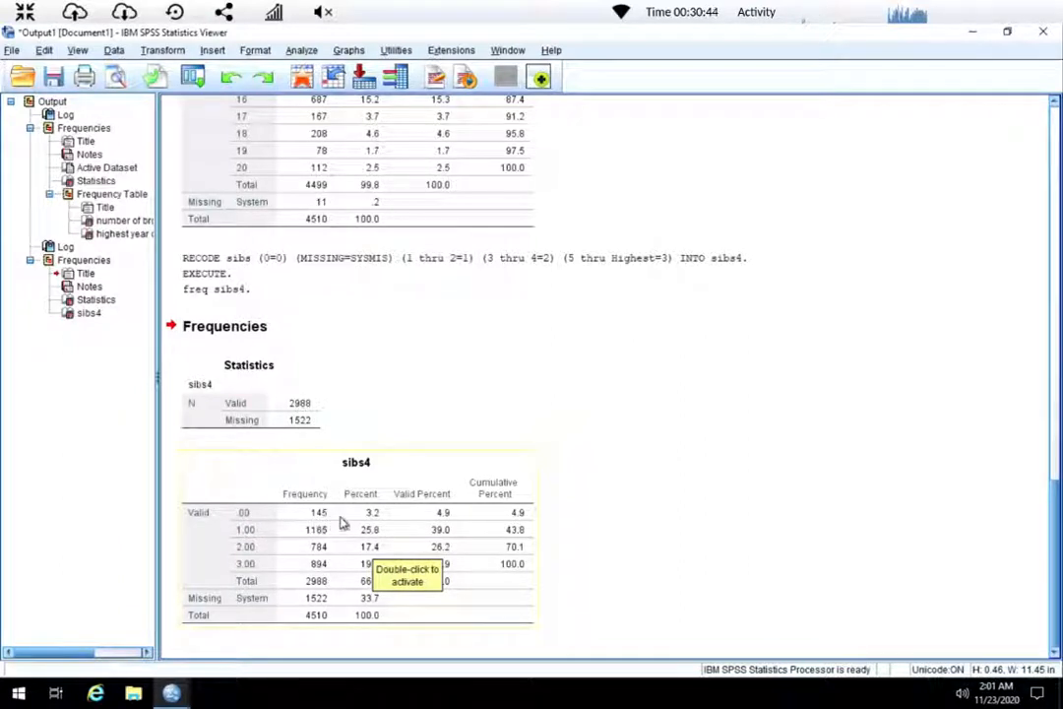
Compare the original frequency table for number of brothers and sisters with the sibs4 frequency table
scroll(502, 519, "up", 20)
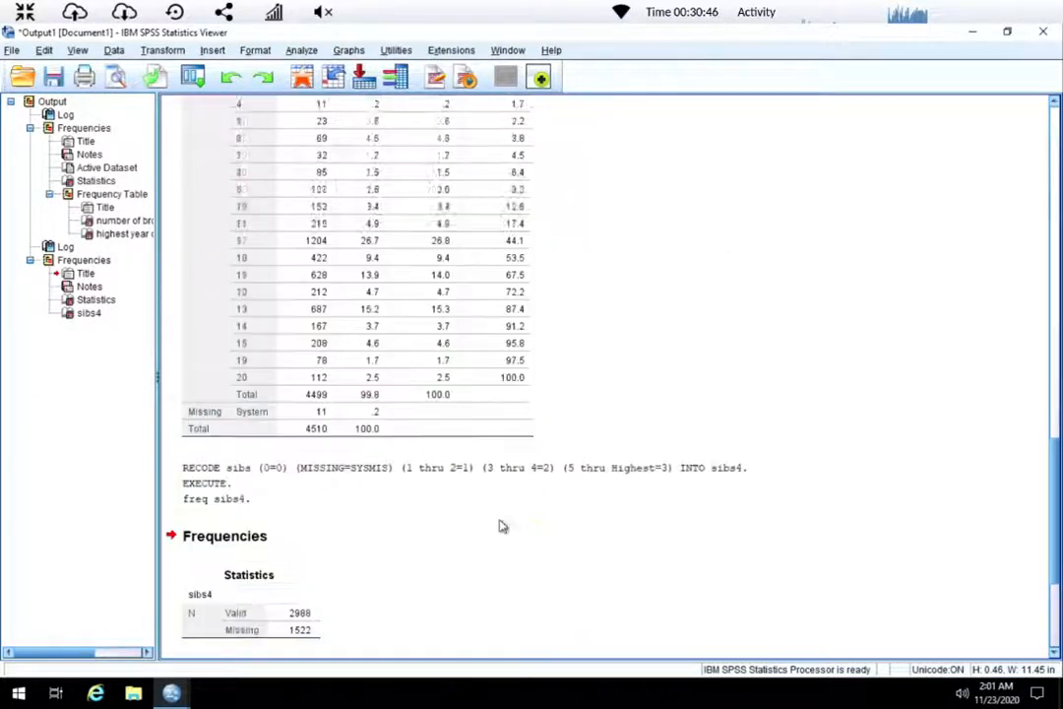
scroll(498, 532, "up", 2)
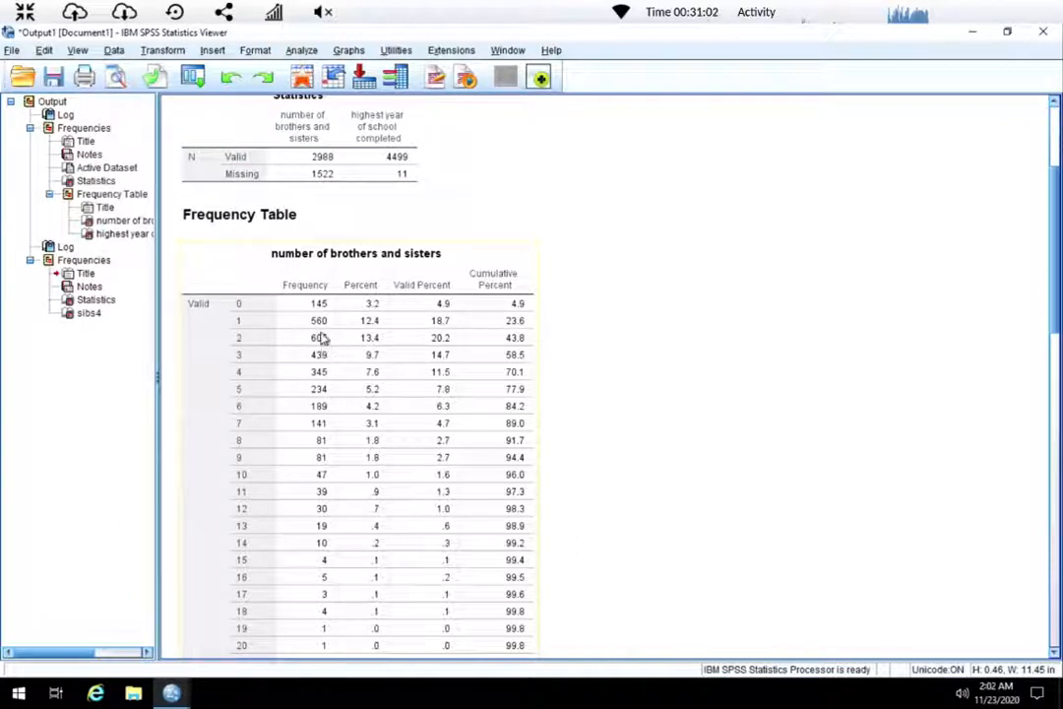
scroll(355, 413, "down", 15)
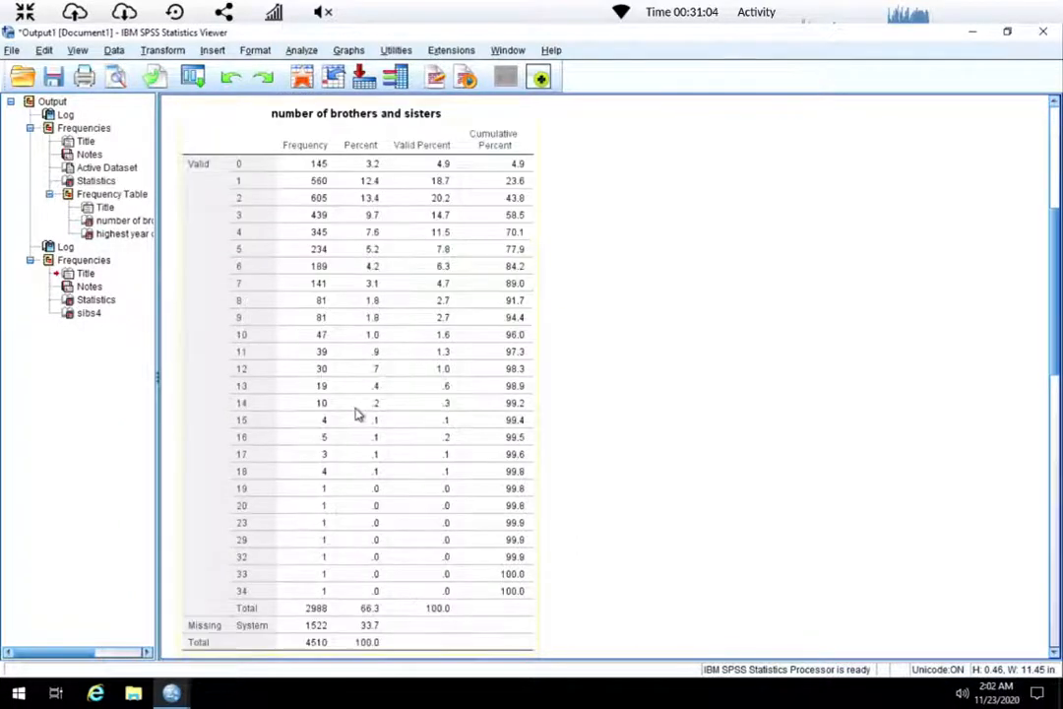
scroll(352, 421, "down", 5)
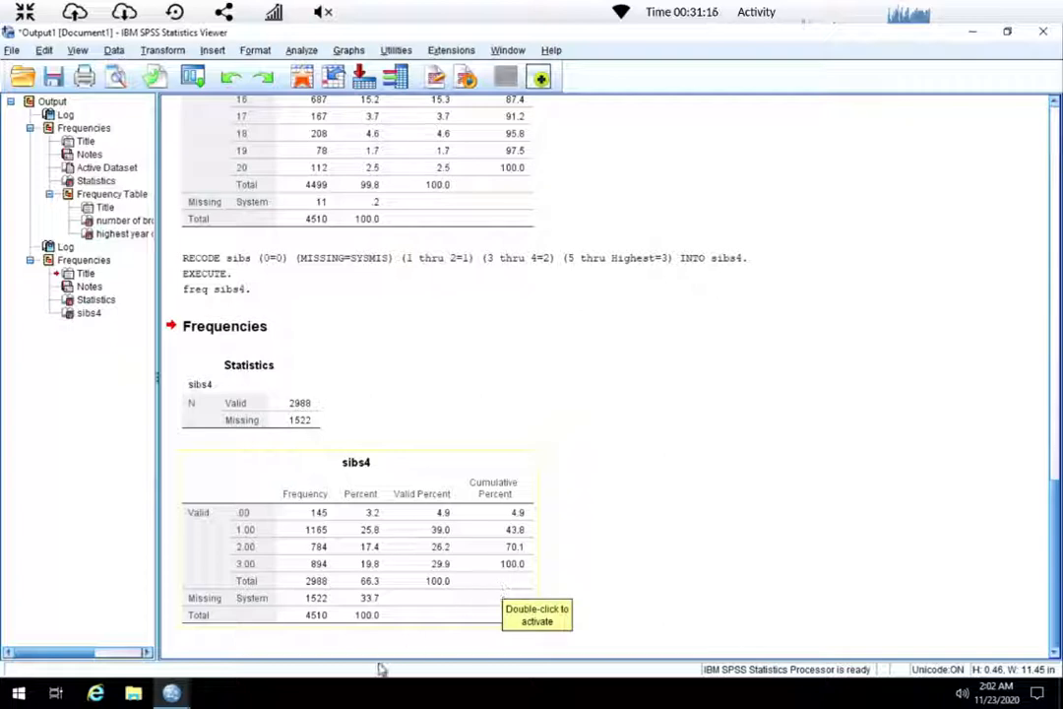
Check the new sibs4 column at the end of the GSS2006.sav data, and return to the first variables
mouse_move(171, 694)
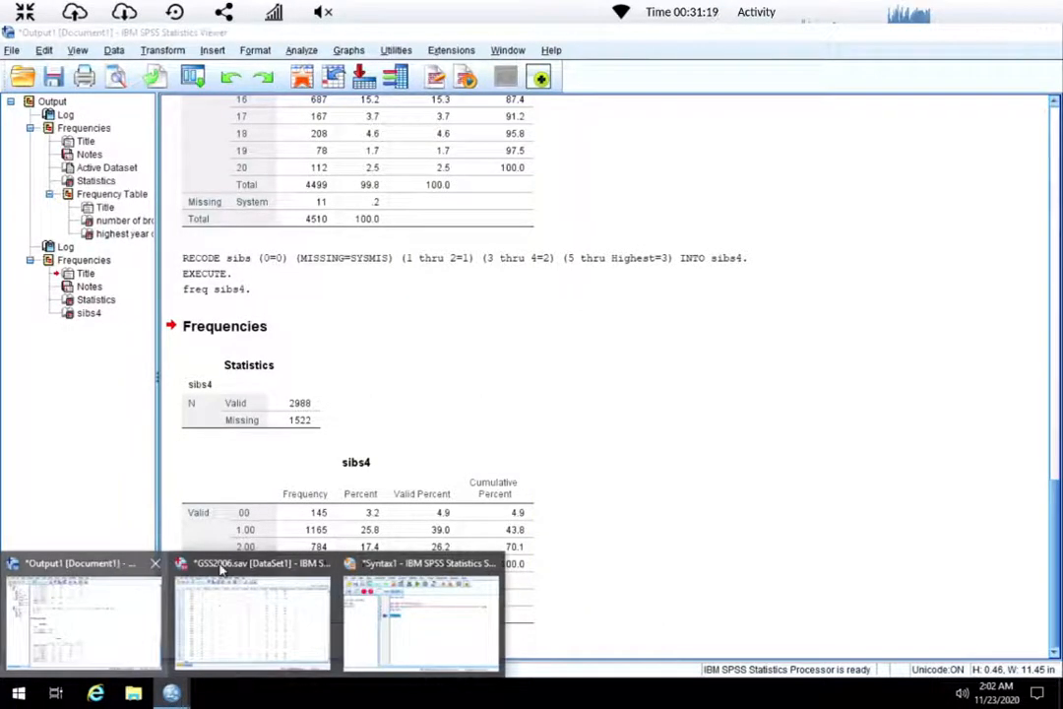
left_click(183, 564)
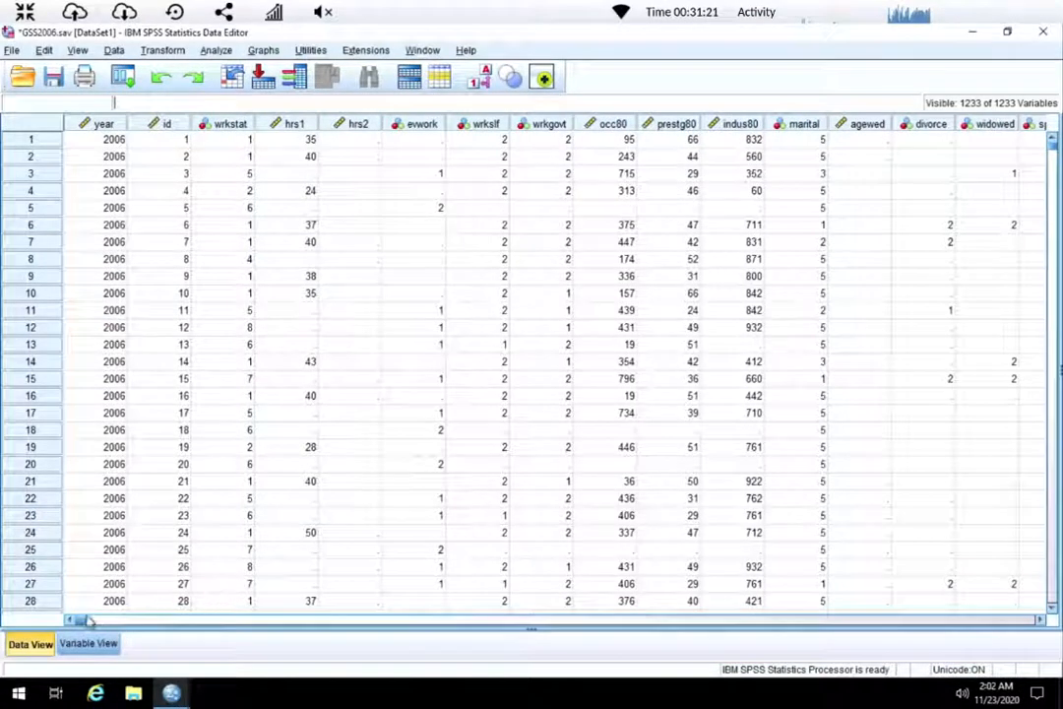
left_click_drag(79, 620, 1034, 623)
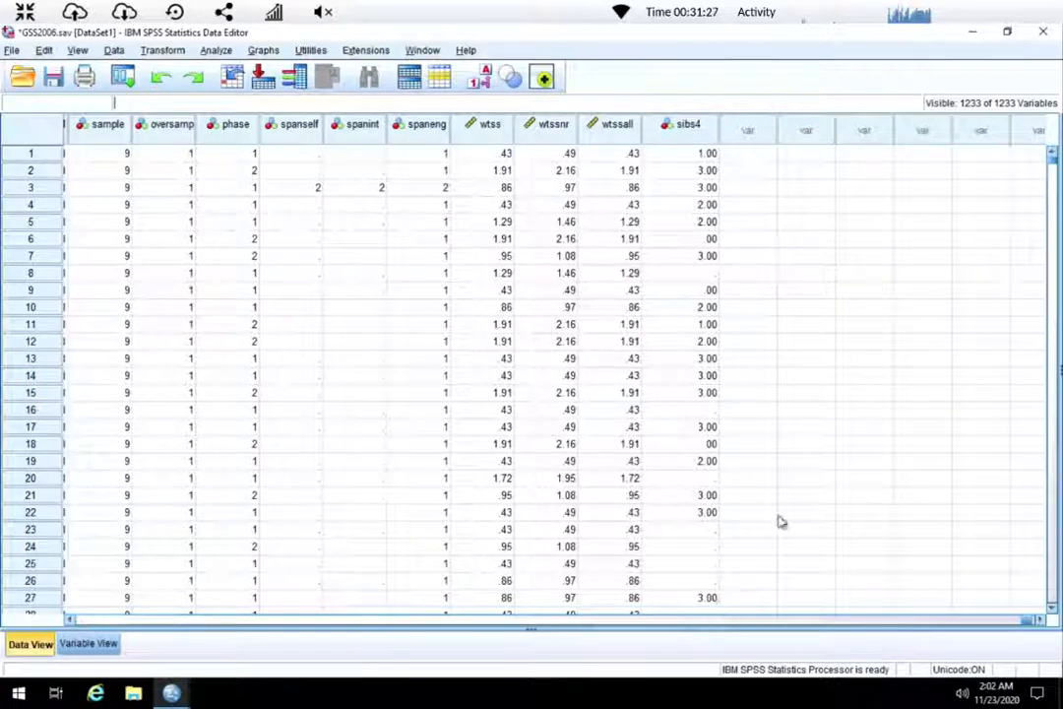
left_click_drag(1024, 629, 72, 623)
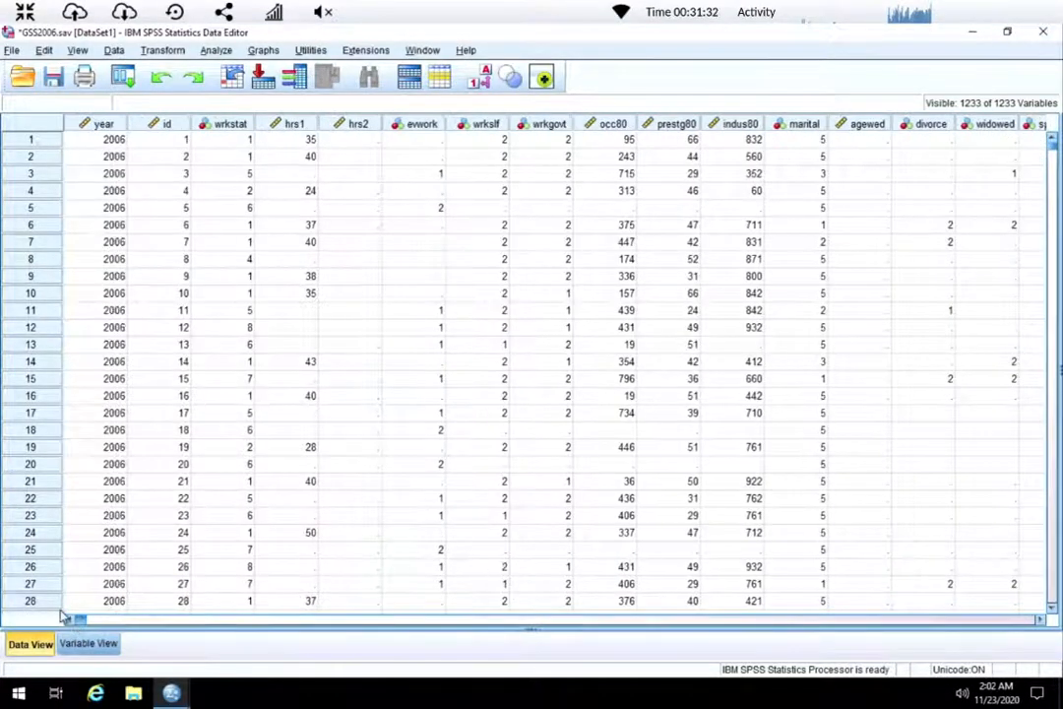
left_click(174, 694)
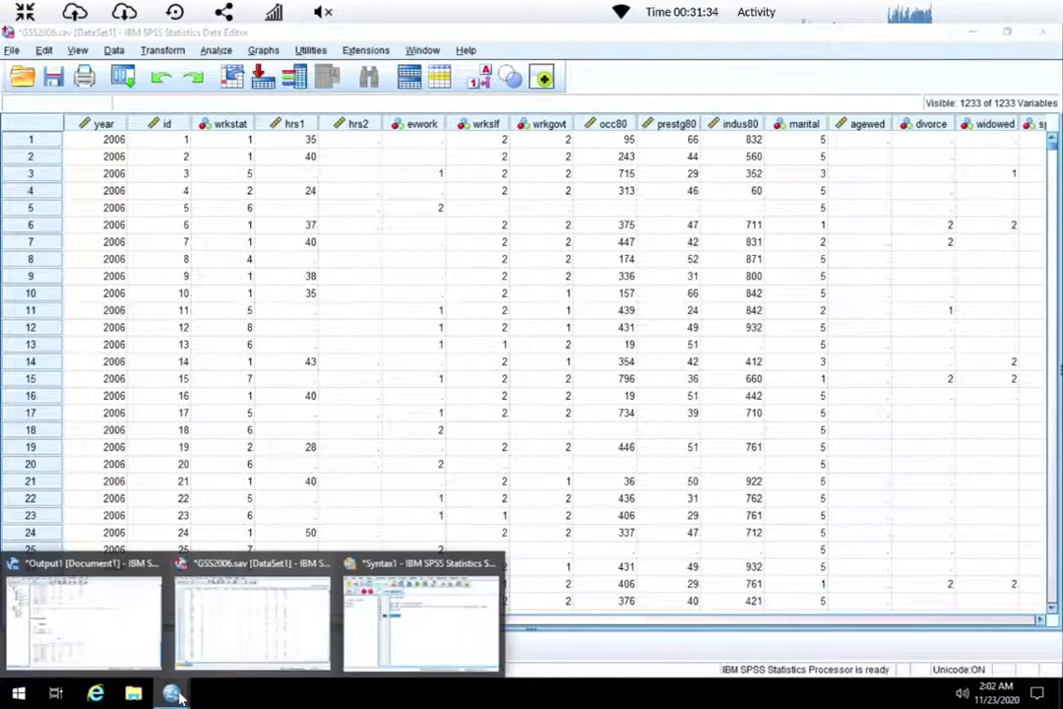
From Syntax1, start Recode into Different Variables and remove the existing sibs to sibs4 pair
left_click(367, 563)
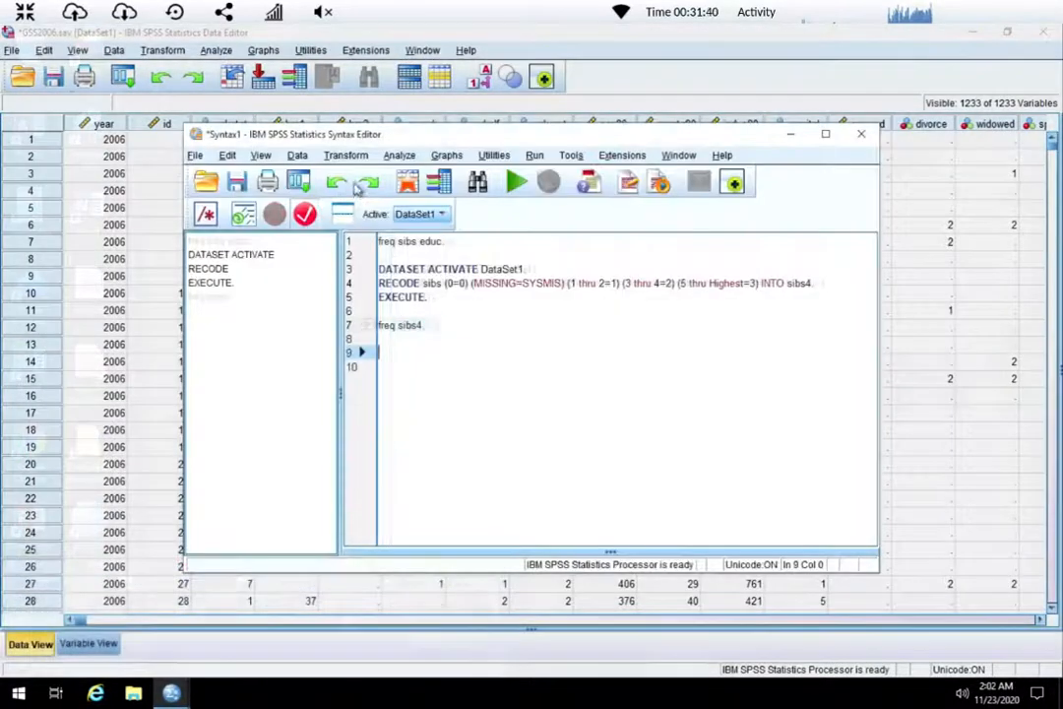
left_click(349, 156)
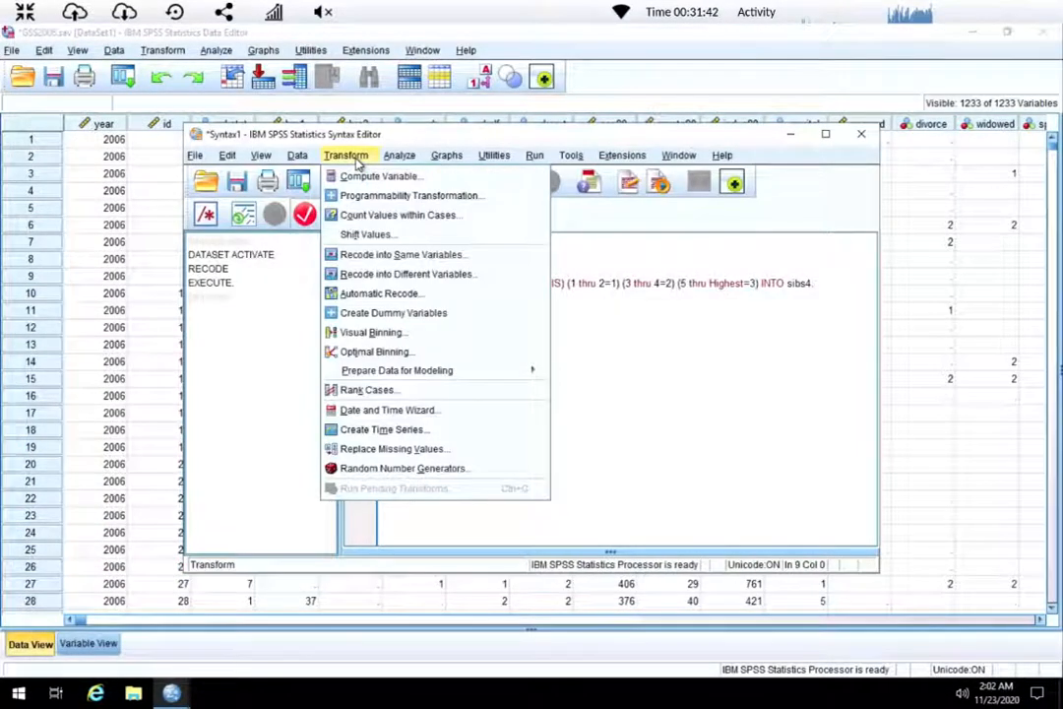
left_click(382, 274)
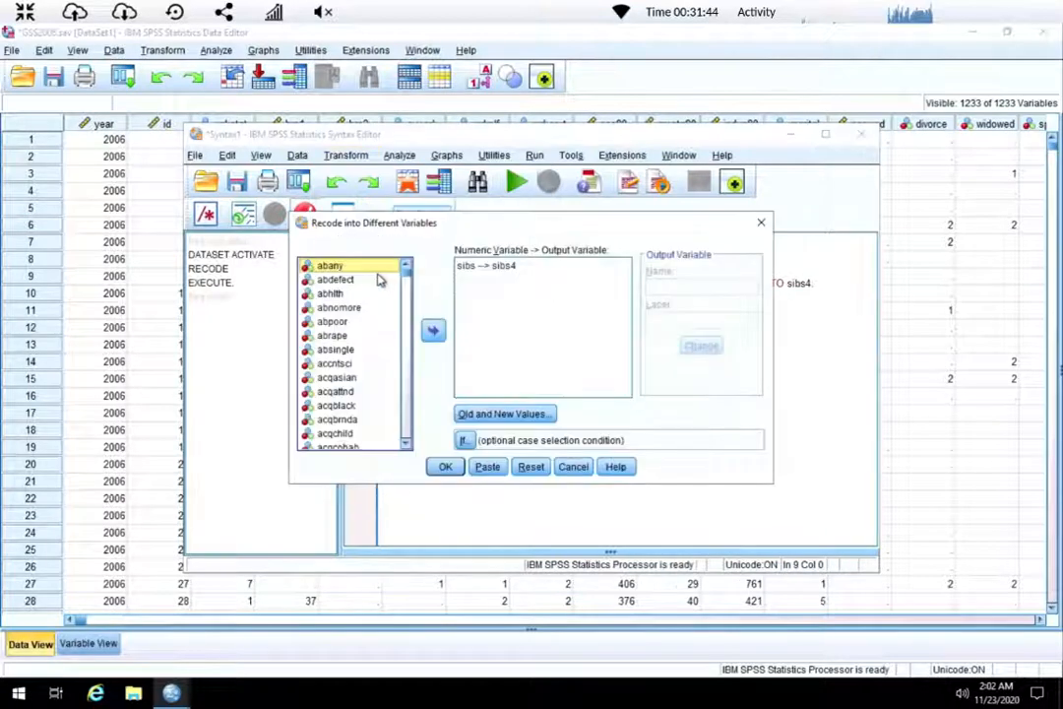
left_click(516, 267)
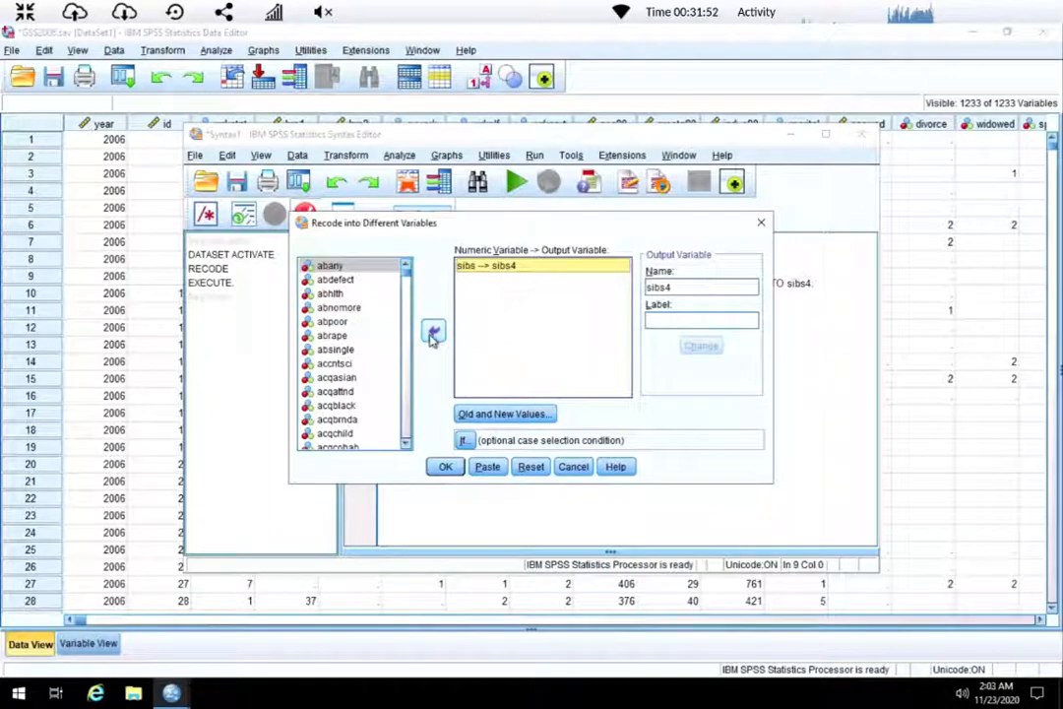
left_click(433, 331)
Set educ as the variable to recode and assign it the output variable name educ4
left_click(338, 334)
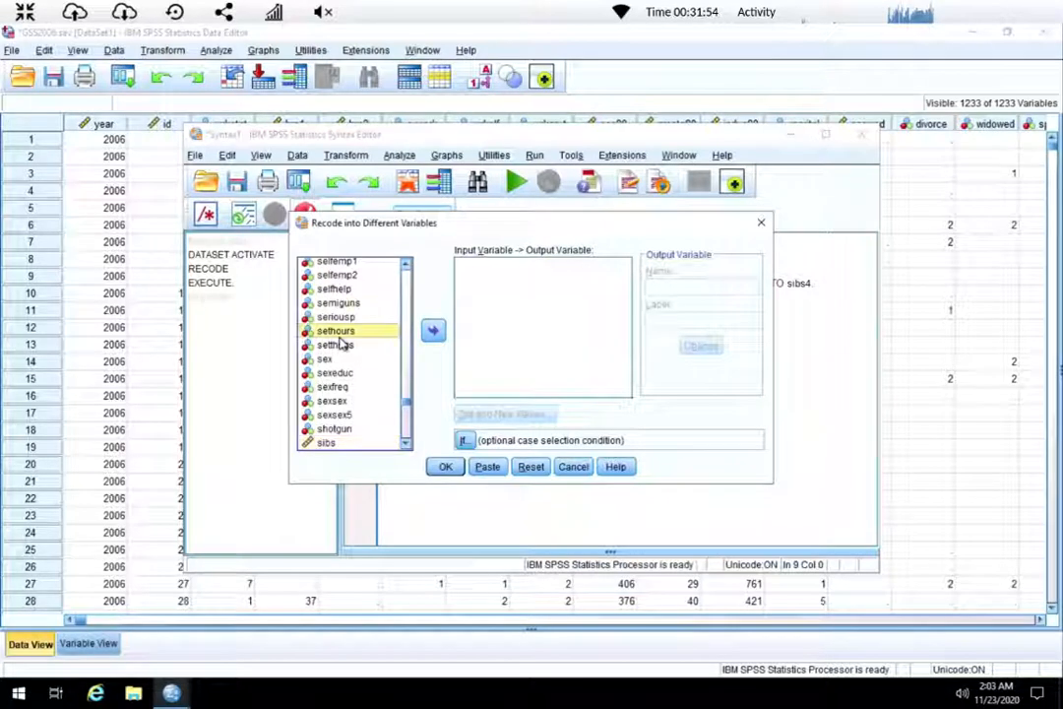
type("educ")
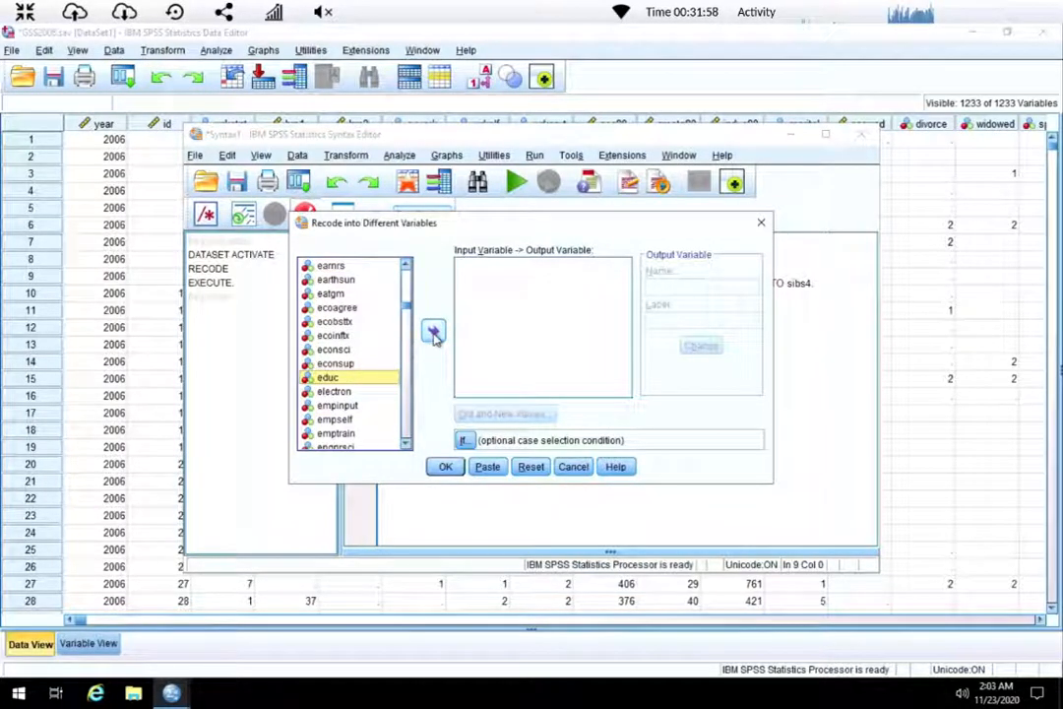
left_click(433, 330)
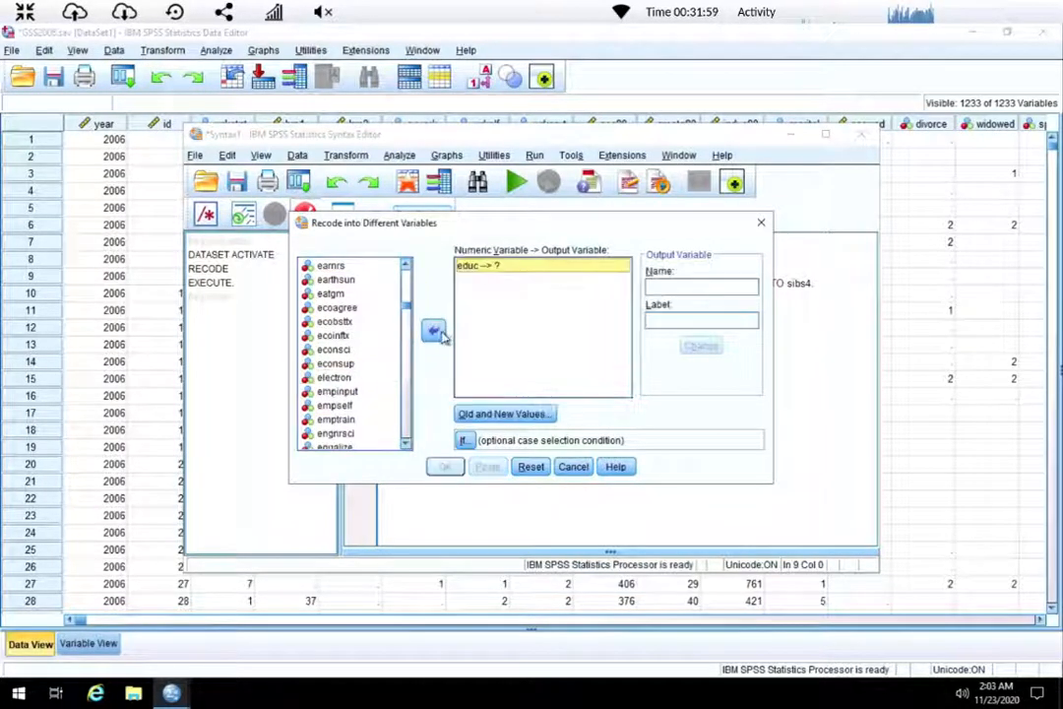
left_click(707, 286)
type("ed")
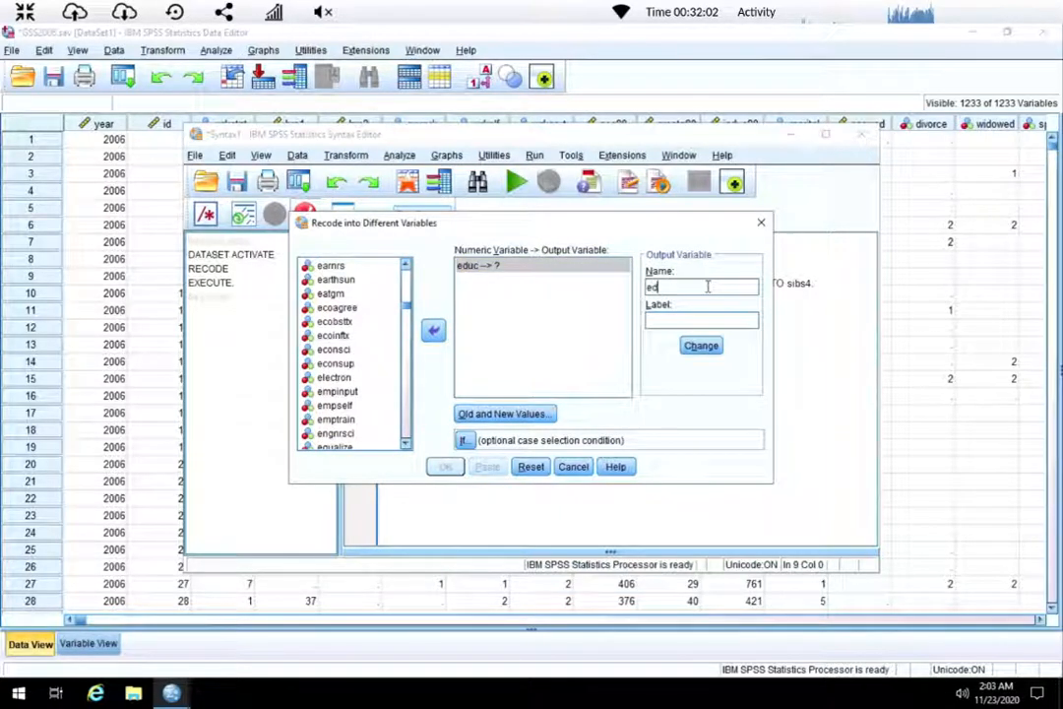
type("uc4")
left_click(702, 346)
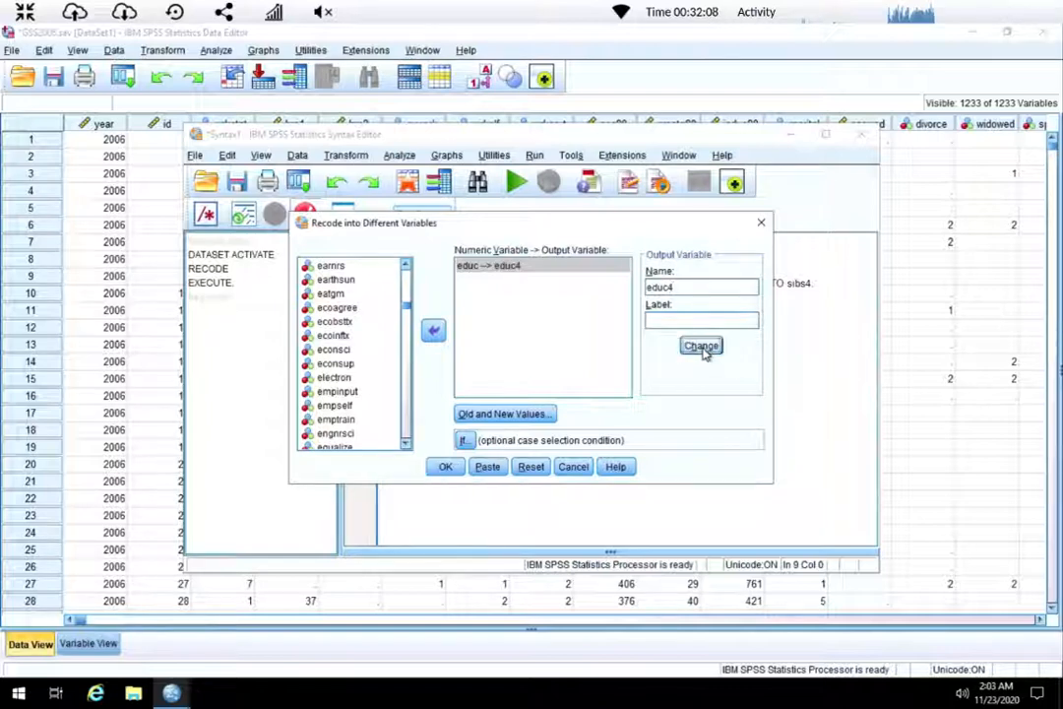
Remove all old-to-new value rules left from the sibs recode except the one turning missing values into system-missing
left_click(542, 414)
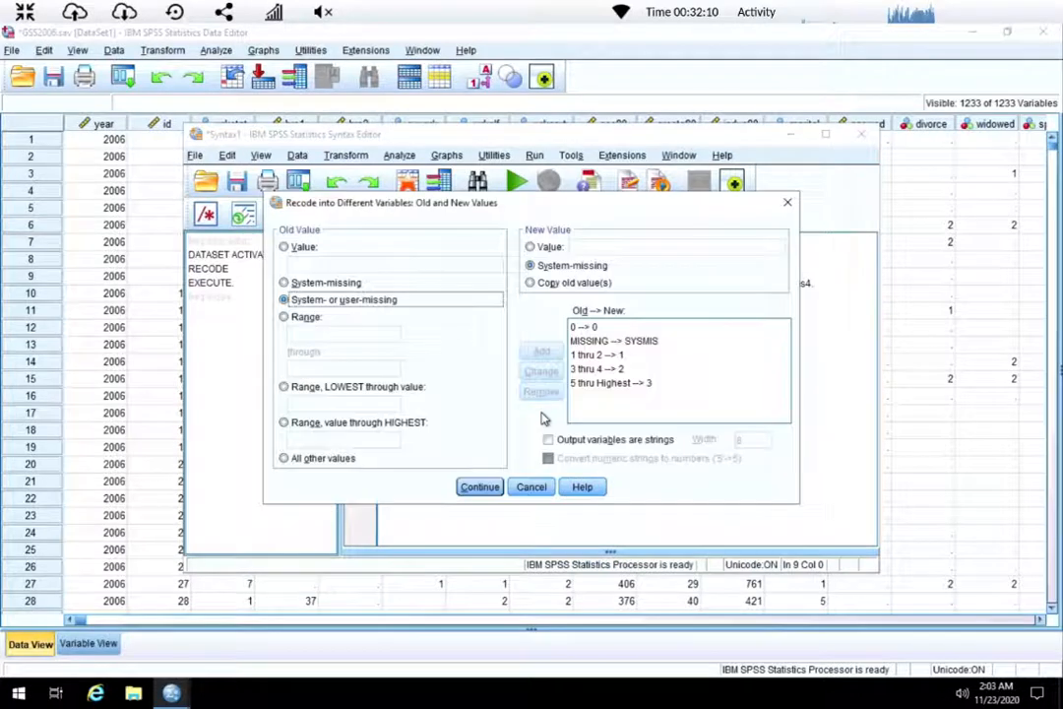
left_click(606, 329)
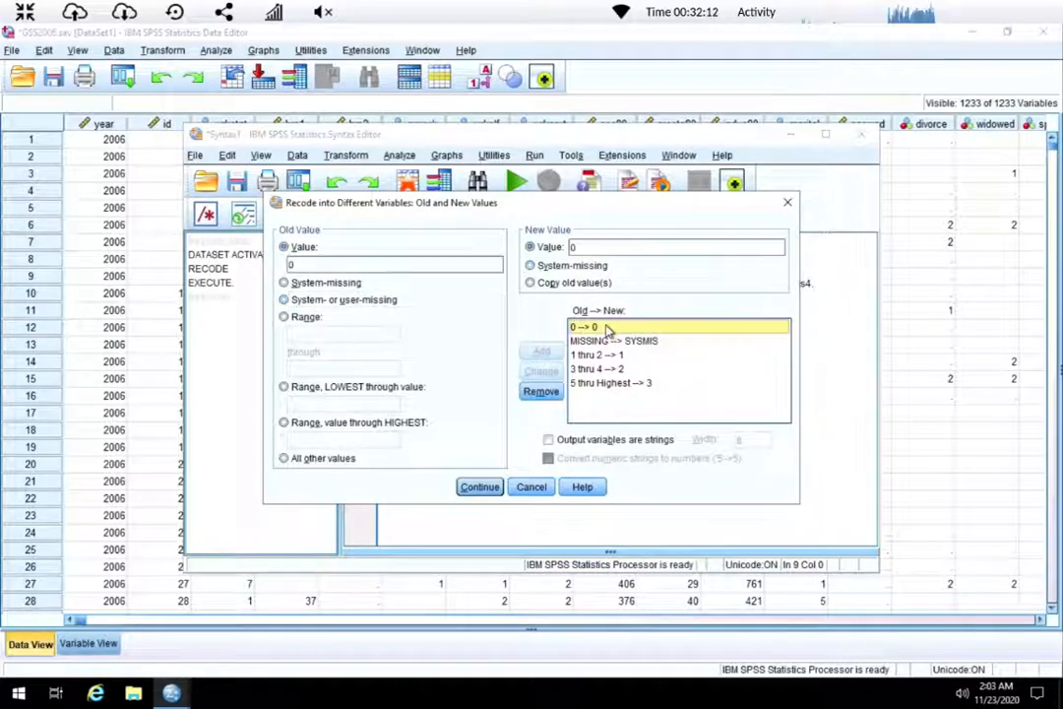
left_click(540, 391)
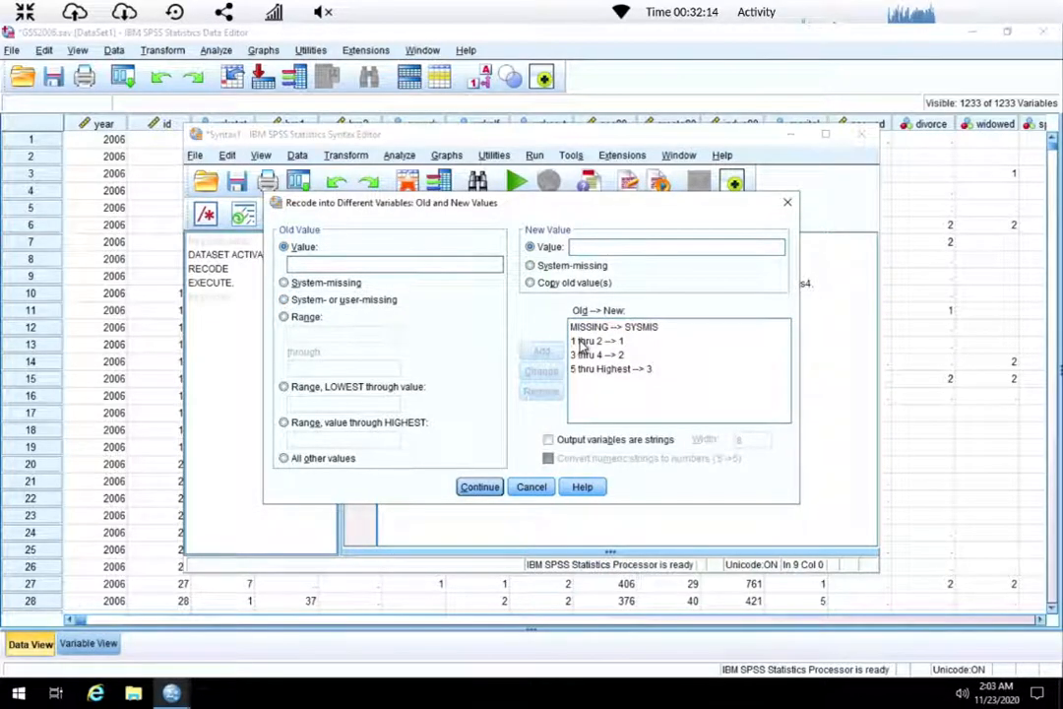
left_click(582, 342)
left_click(540, 390)
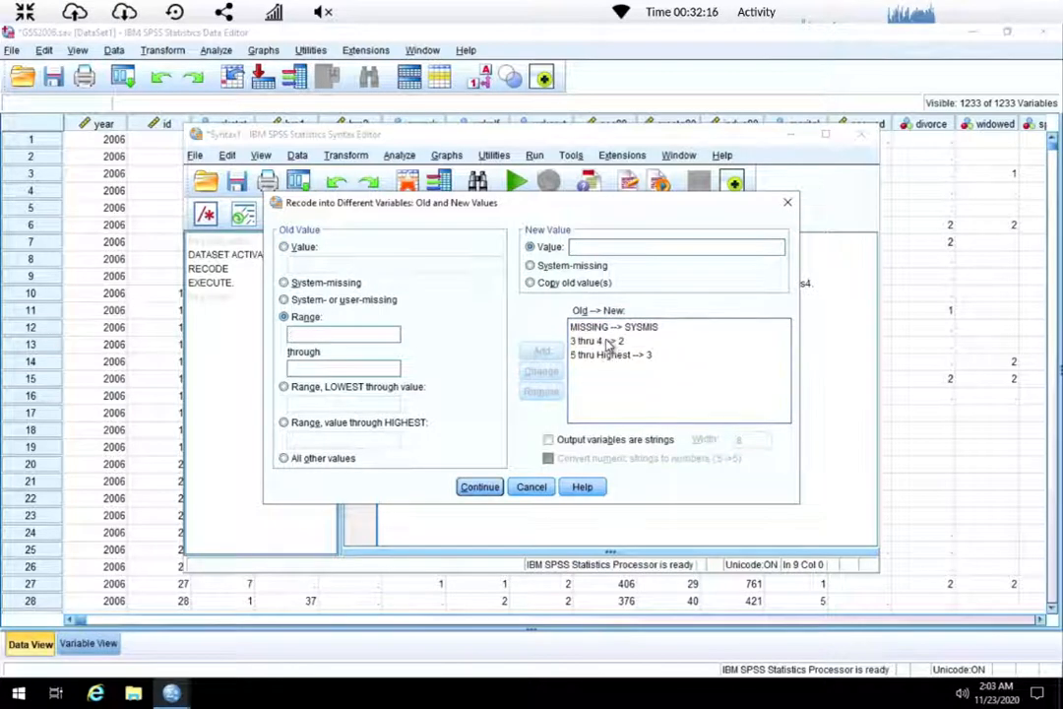
left_click(608, 342)
left_click(540, 391)
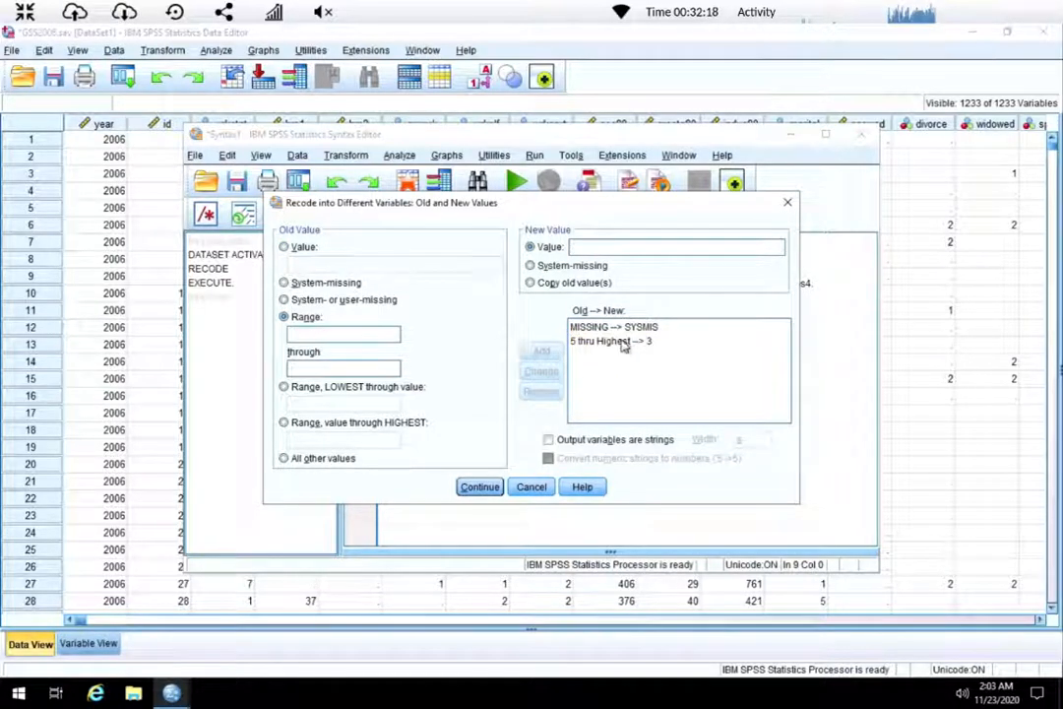
left_click(623, 341)
left_click(540, 392)
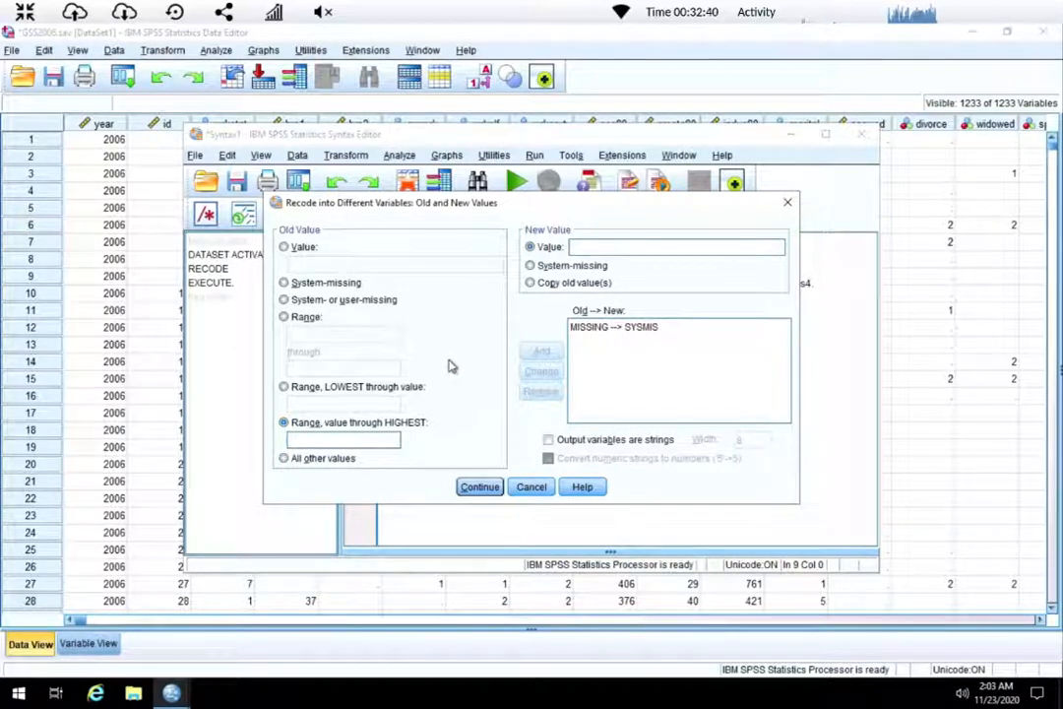
Add recode rules for educ4 that turn lowest through 11 into 0 and the value 12 into 1
left_click(285, 387)
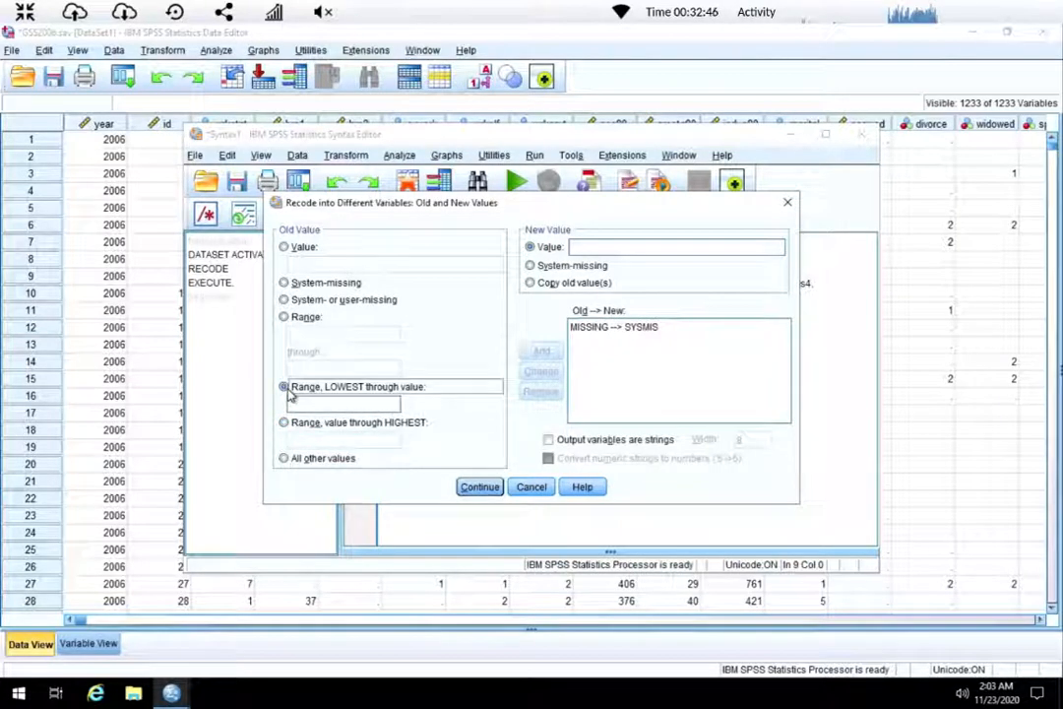
left_click(299, 404)
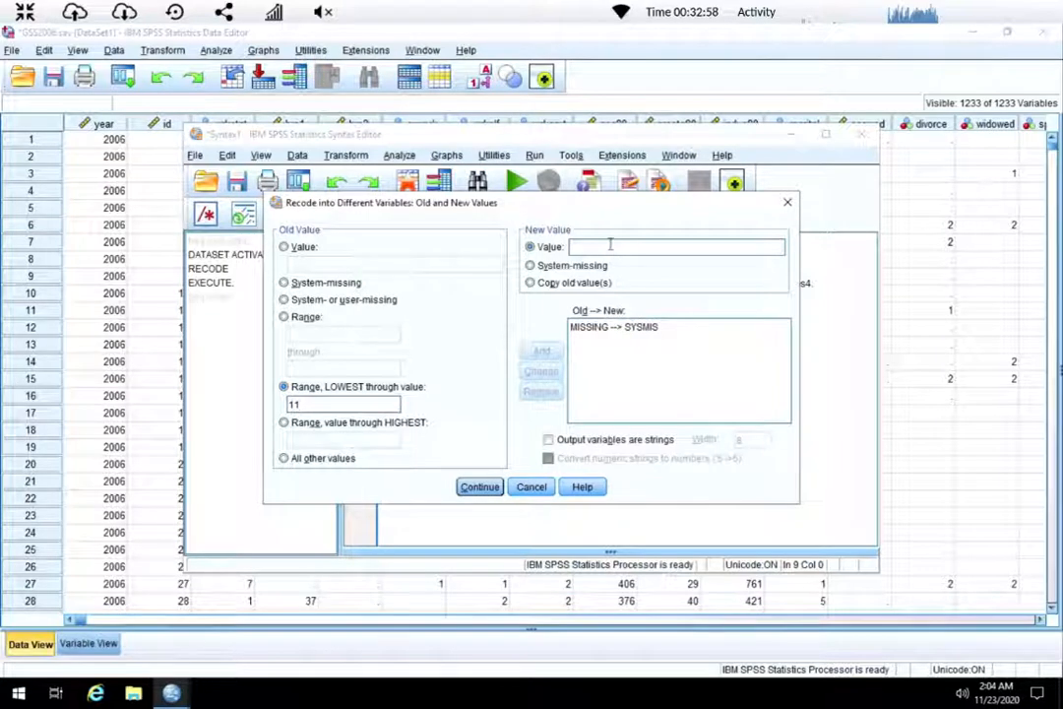
type("0")
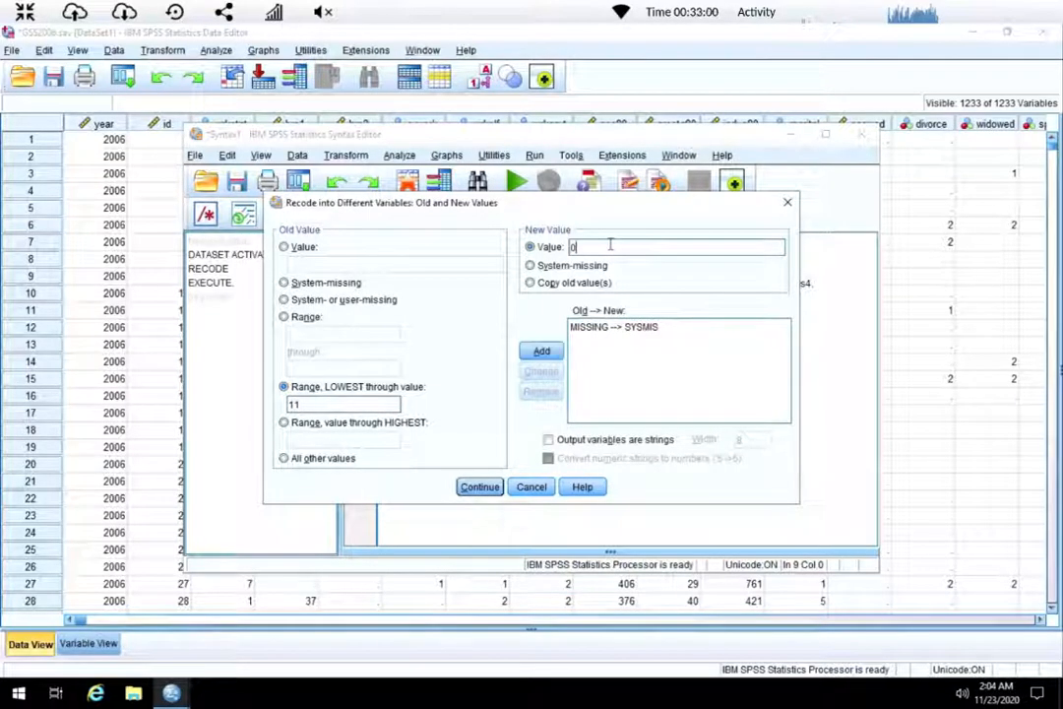
left_click(543, 351)
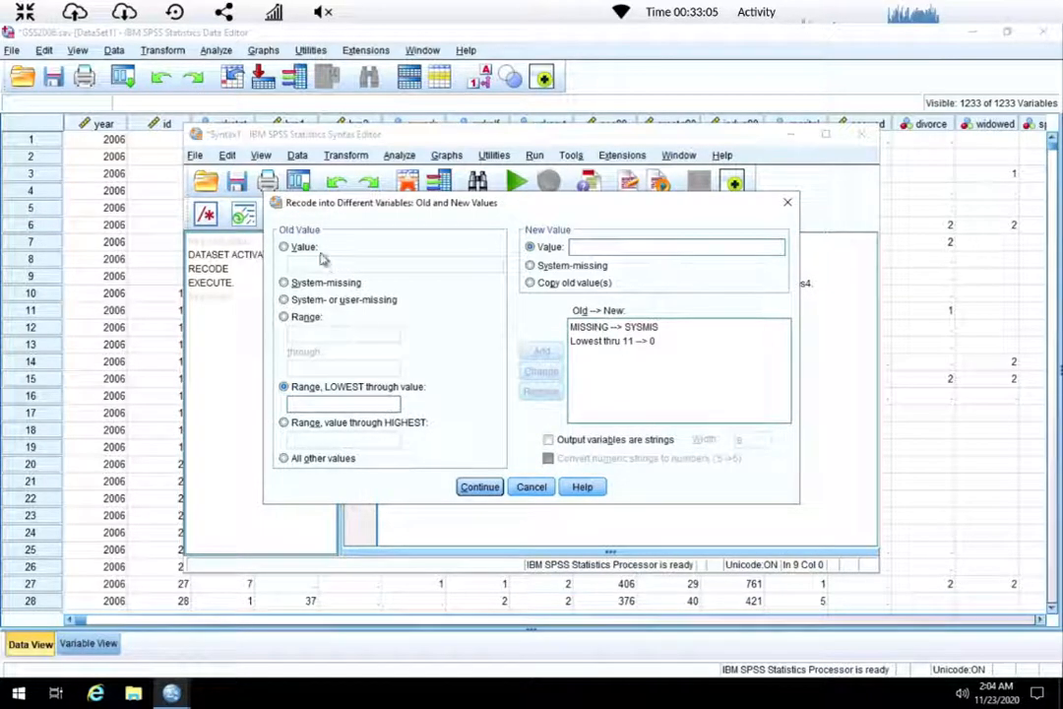
left_click(289, 249)
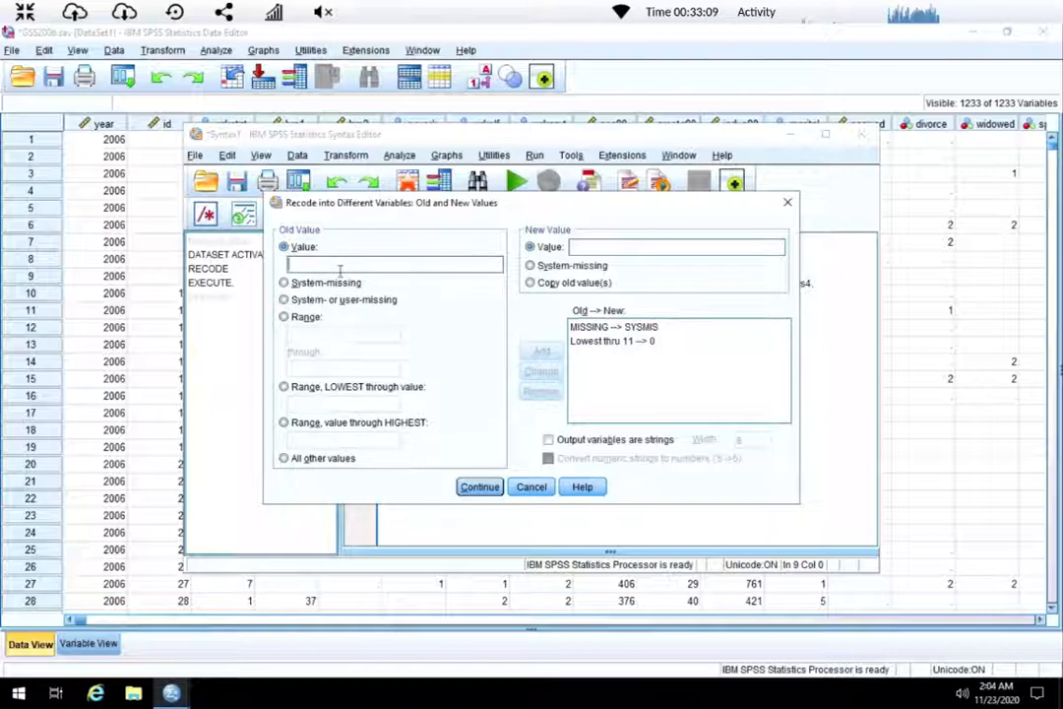
type("12")
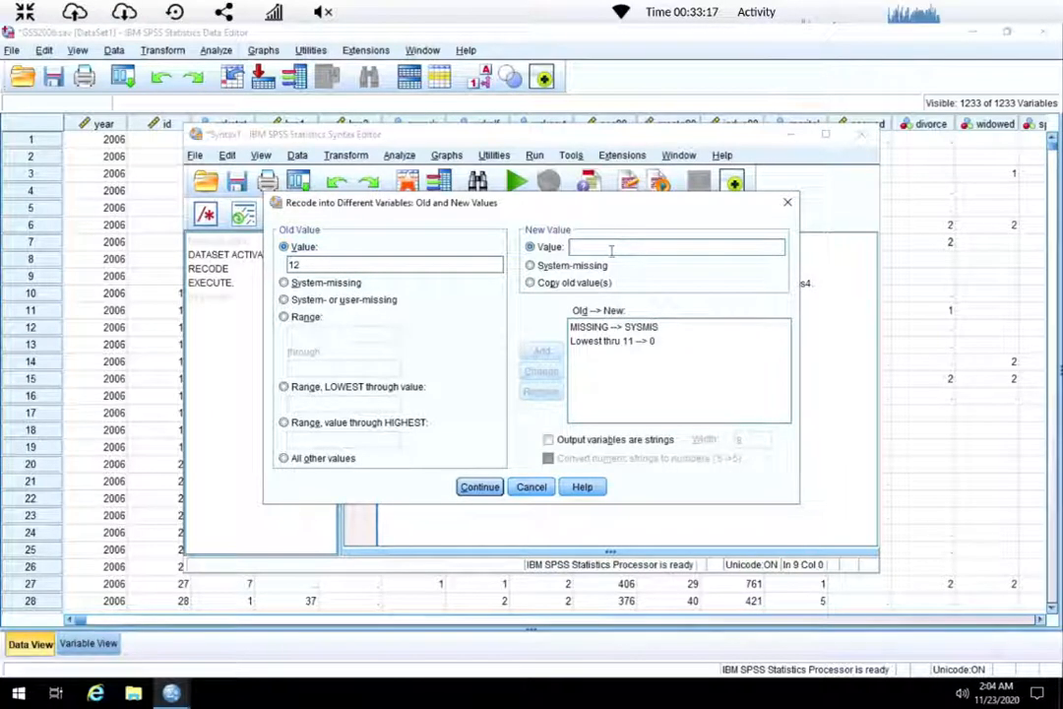
type("1")
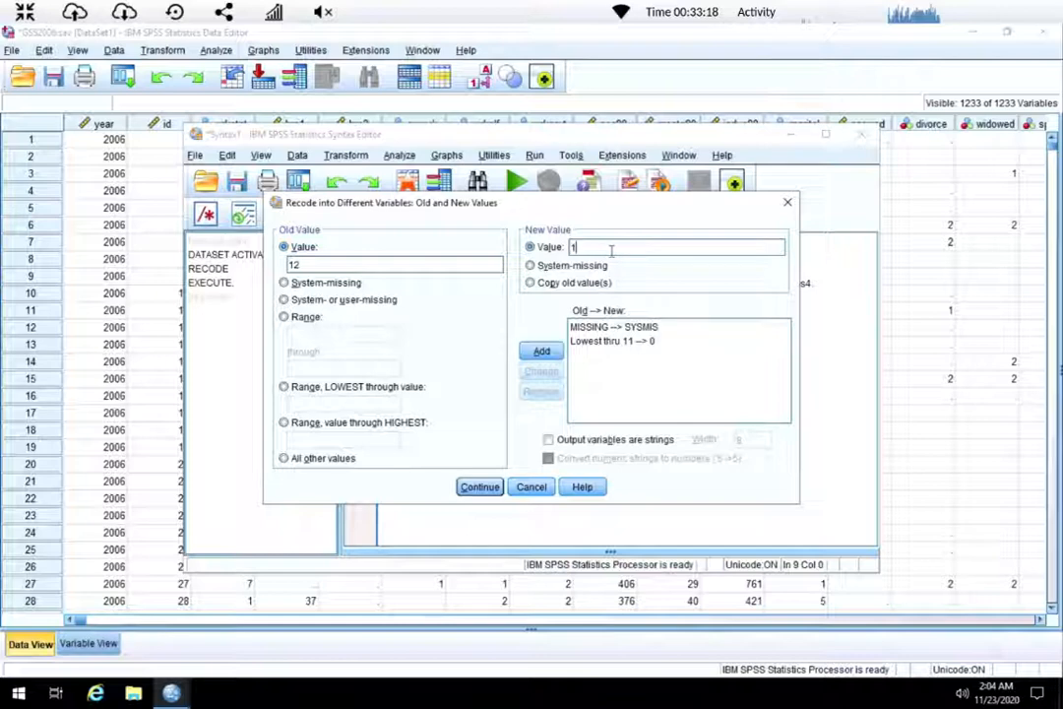
left_click(544, 355)
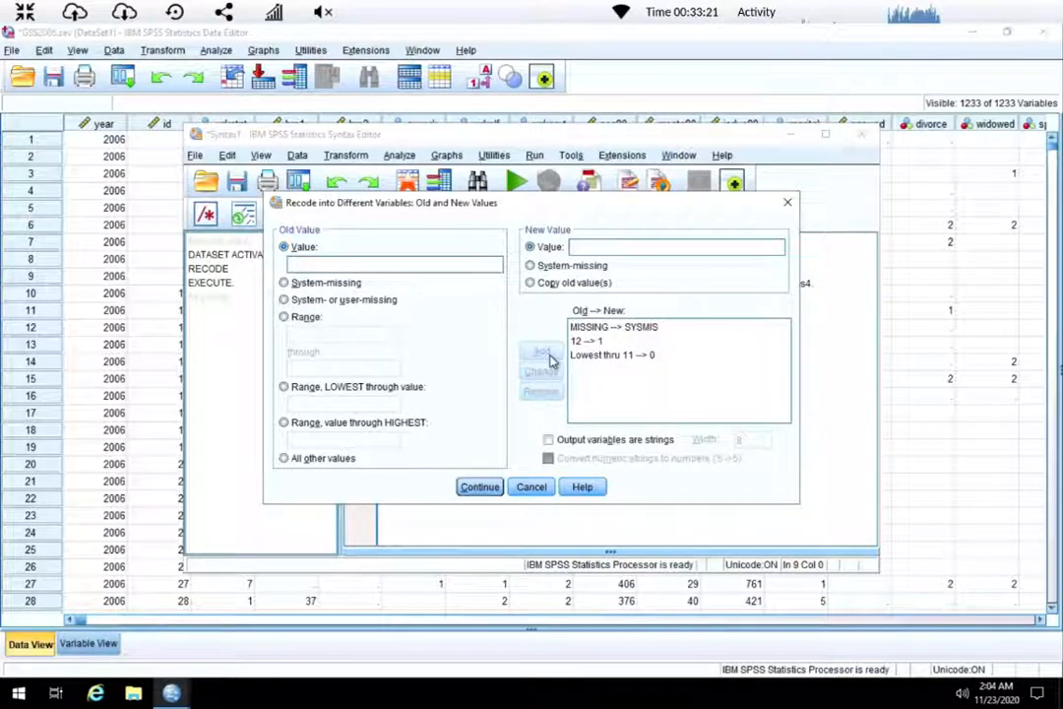
Add rules recoding 13 through 15 into 2 and 16 through highest into 3, and accept the value definitions
left_click(301, 319)
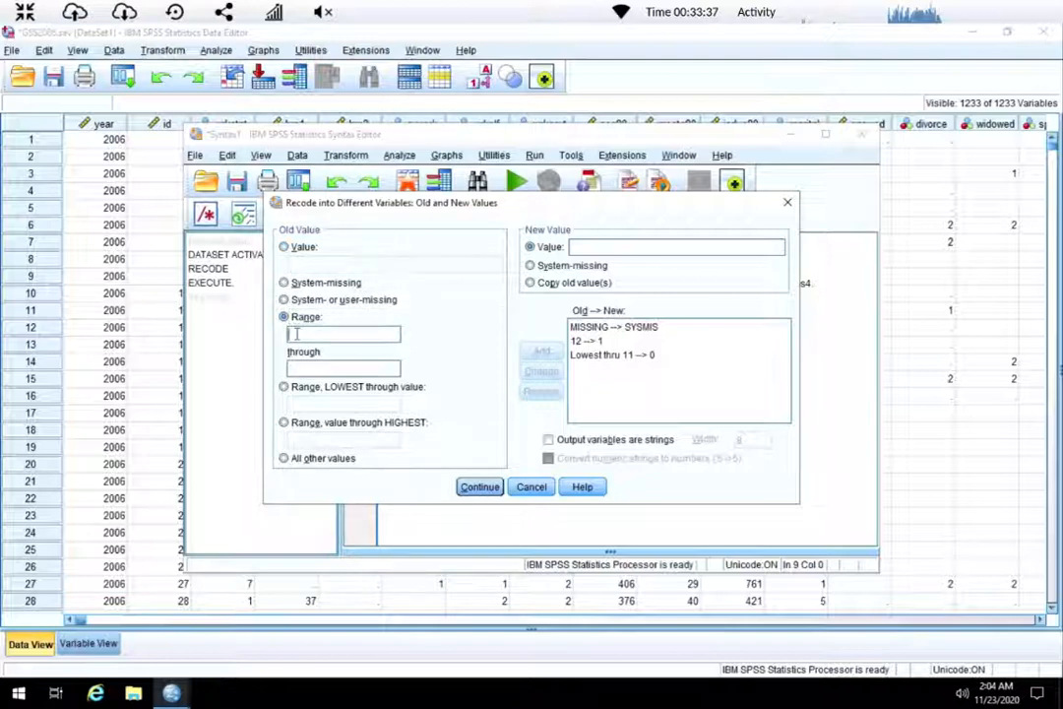
type("13")
type("2")
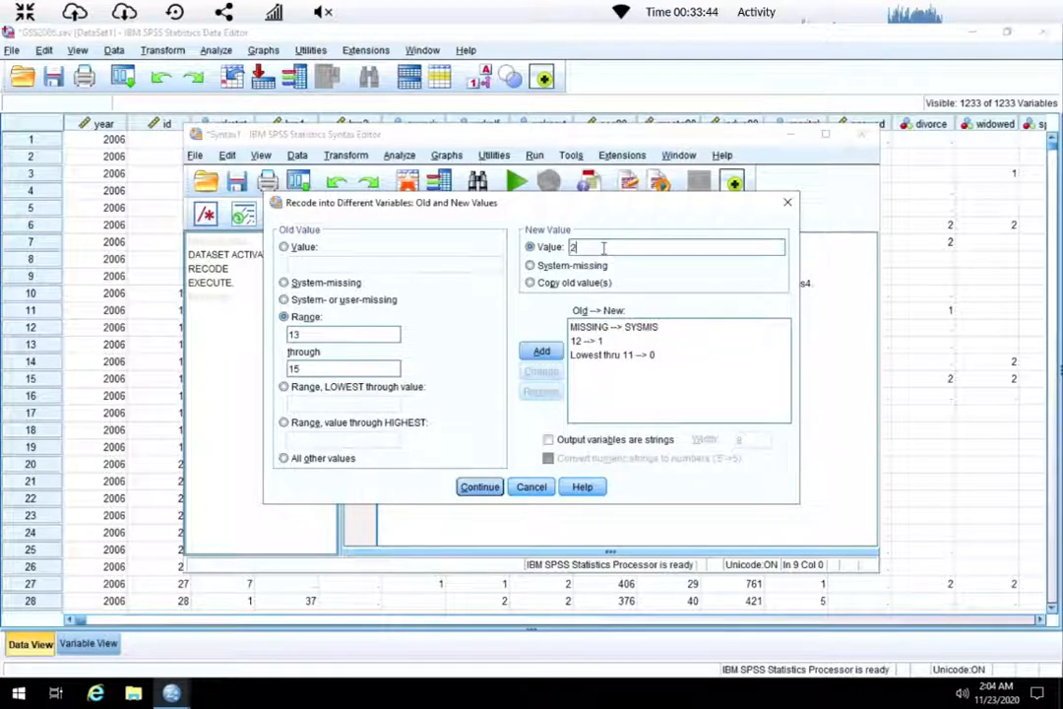
left_click(541, 354)
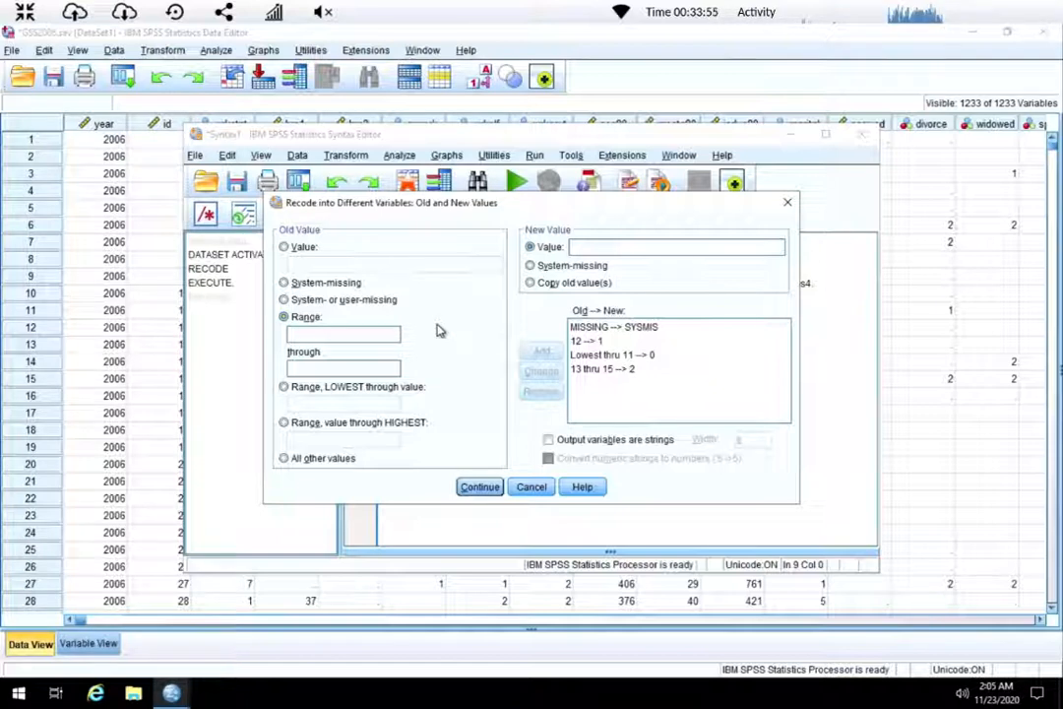
left_click(305, 424)
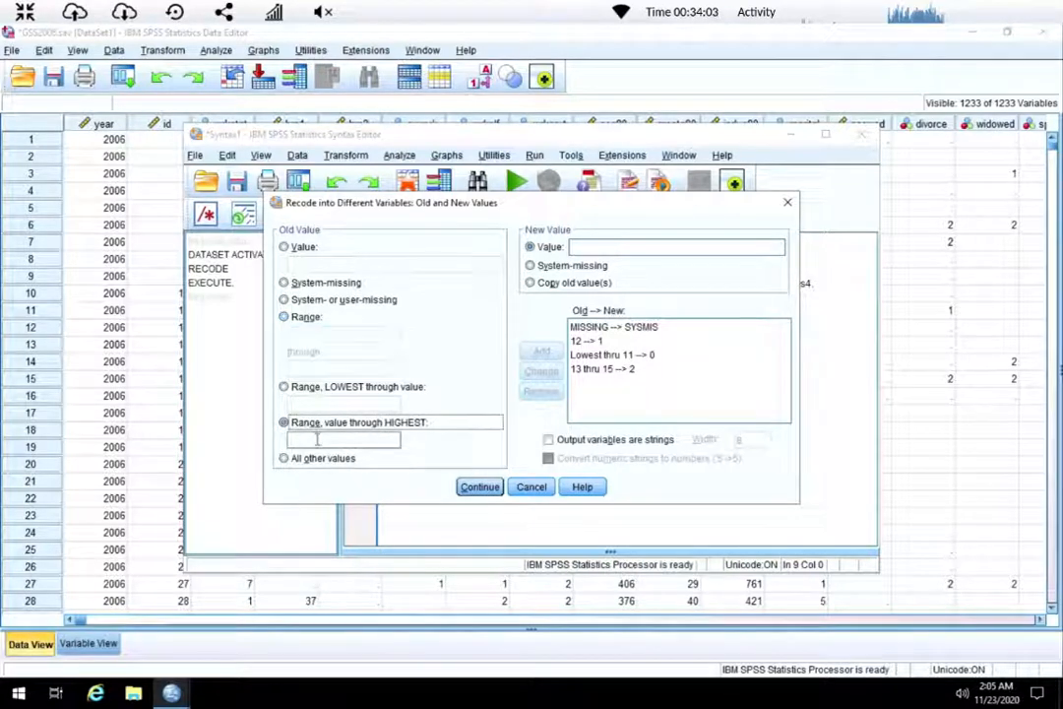
type("16")
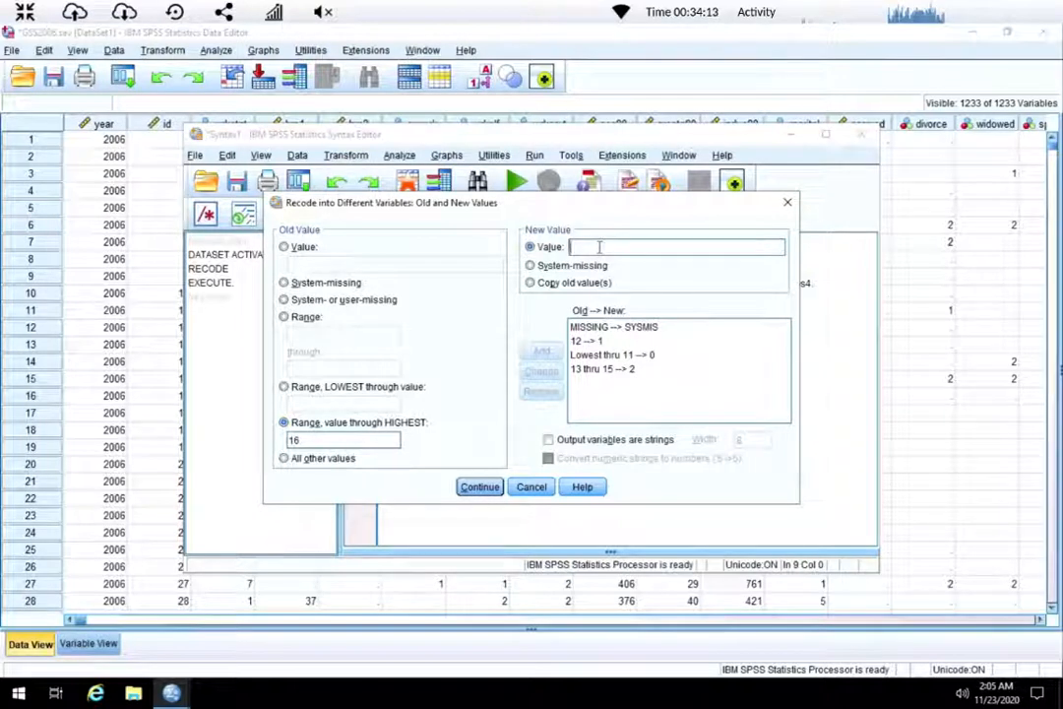
type("3")
left_click(542, 353)
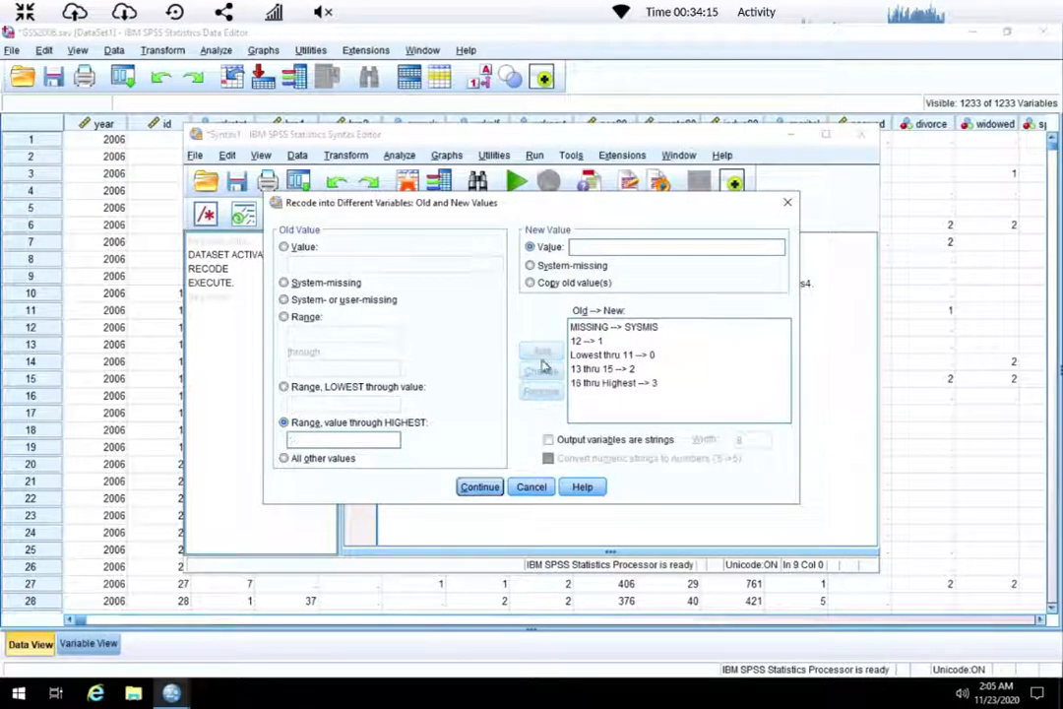
left_click(481, 488)
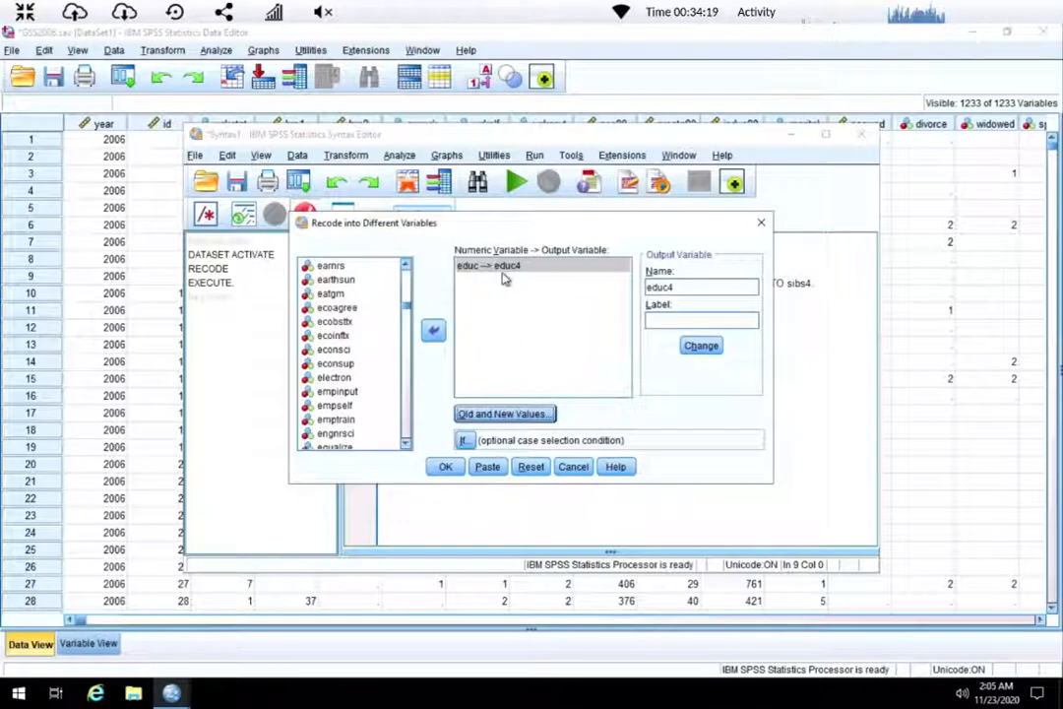
Paste the educ4 recode as syntax into Syntax1 and run only its RECODE and EXECUTE lines
left_click(671, 321)
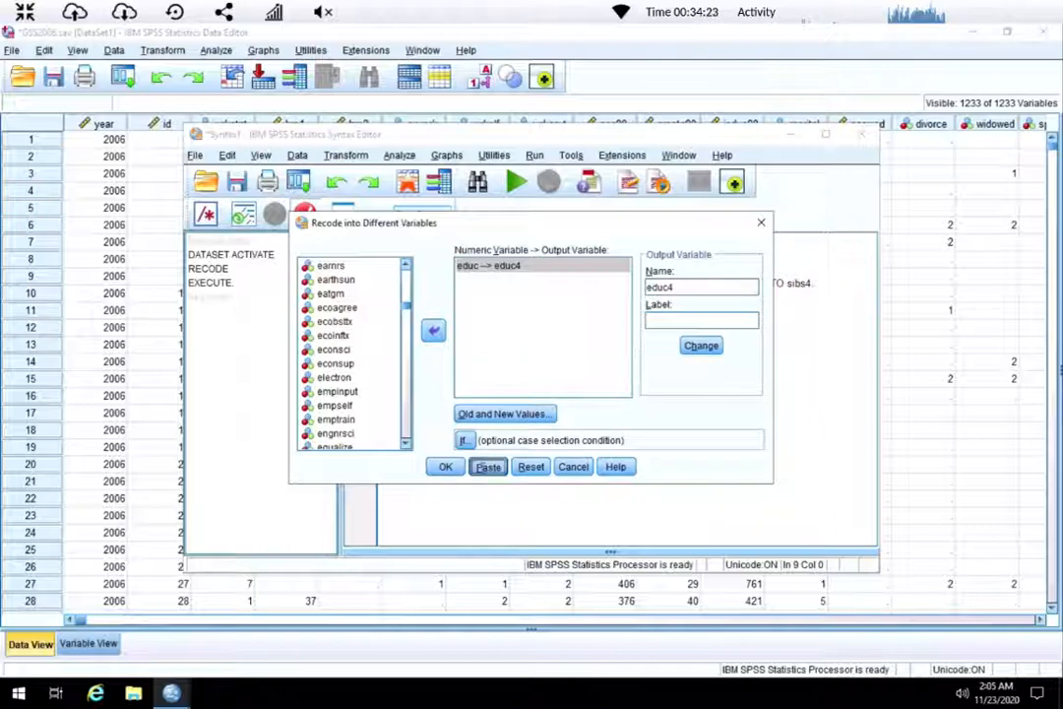
left_click(485, 468)
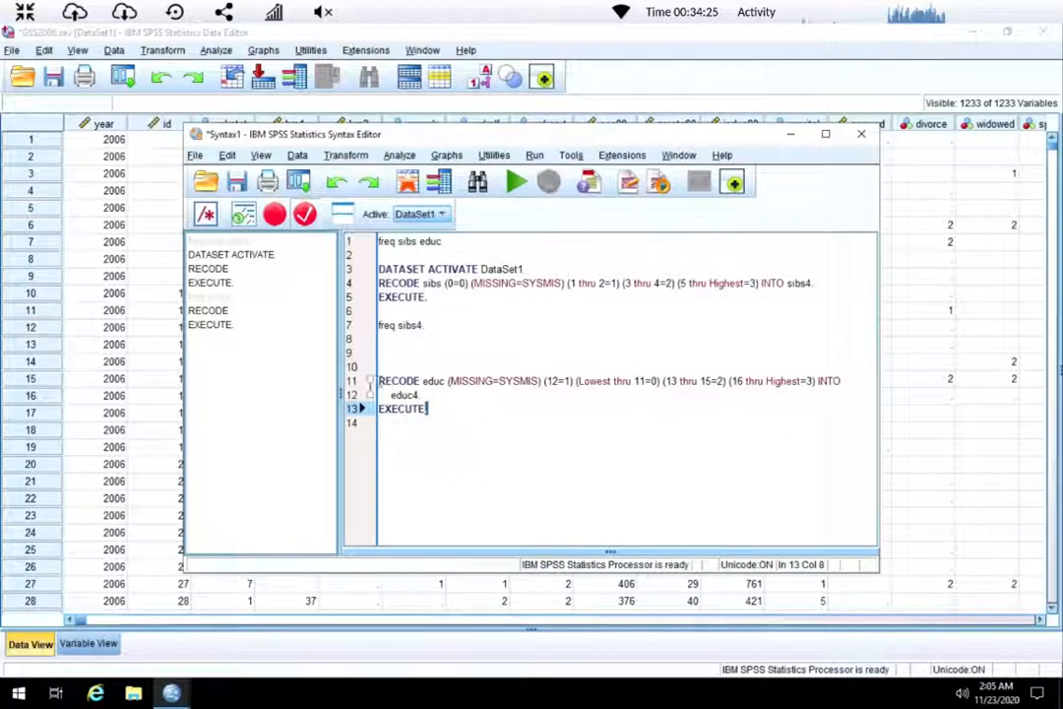
left_click_drag(429, 410, 372, 380)
left_click(517, 184)
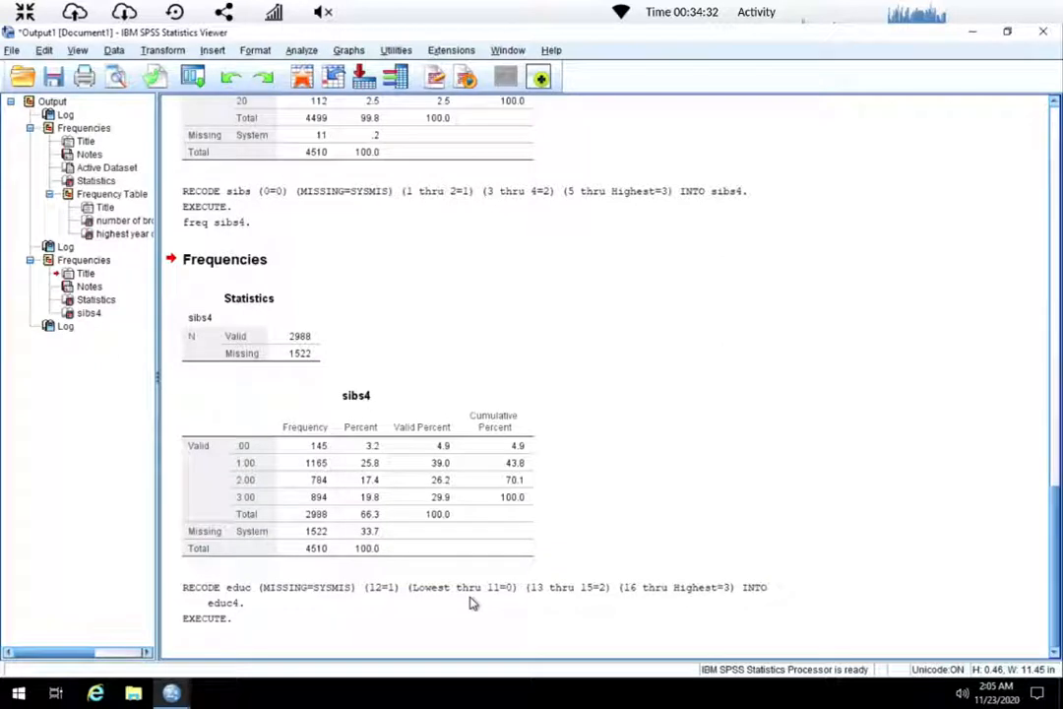
Add the command "freq educ4." below the educ4 recode in Syntax1, leaving a blank line between, and run only that command
left_click(237, 601)
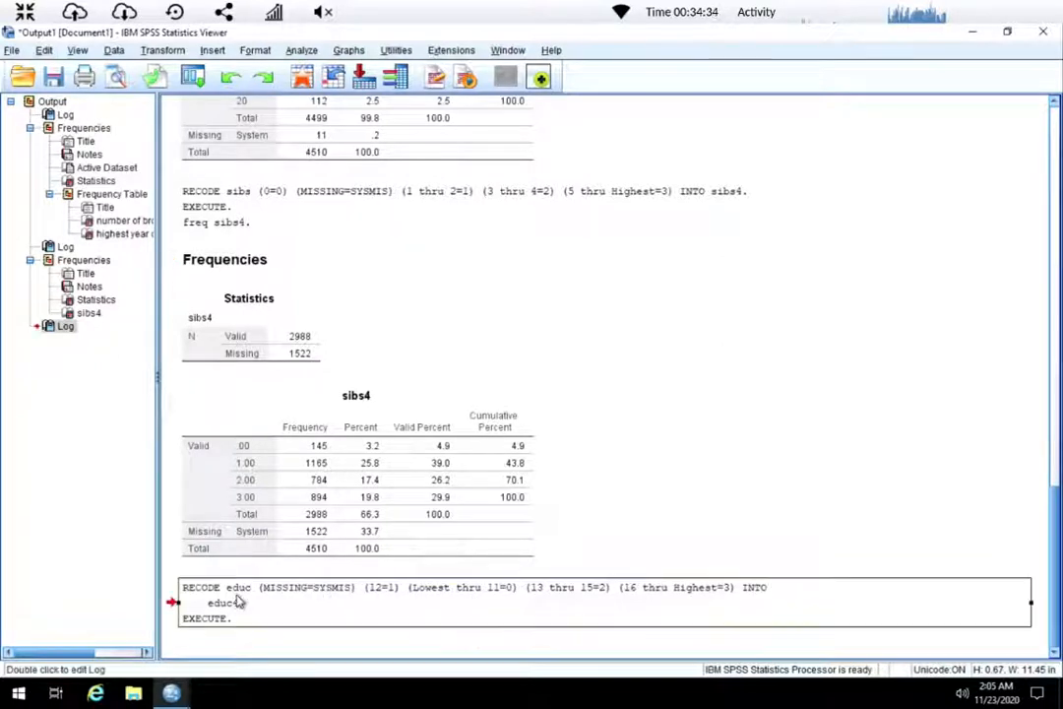
left_click(176, 696)
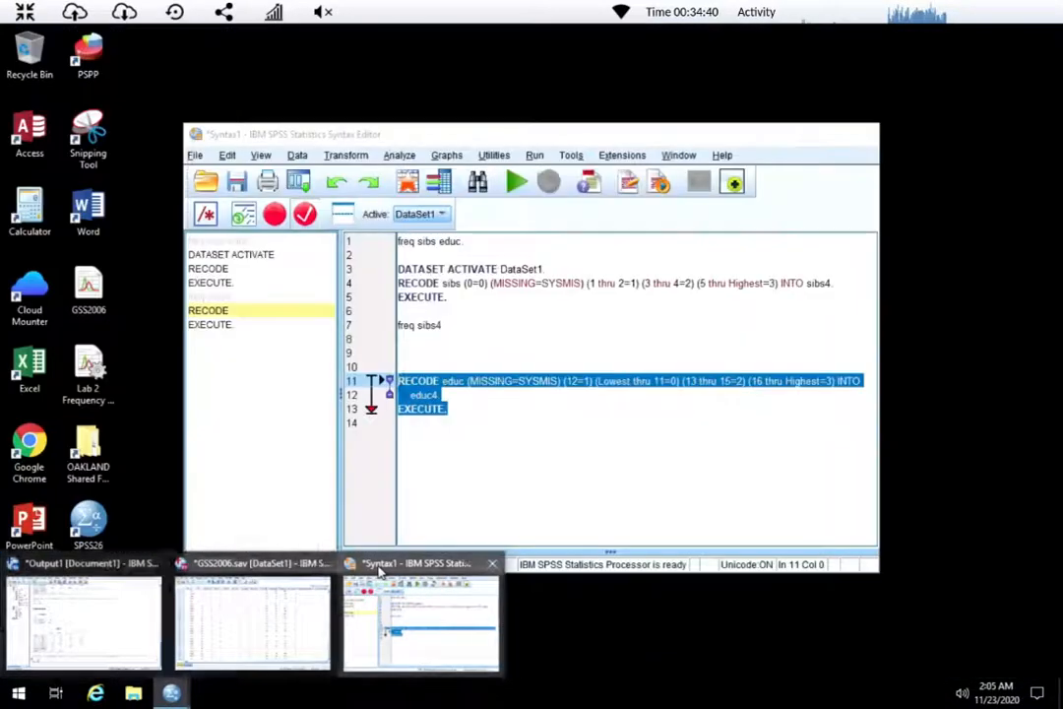
left_click(380, 572)
left_click(475, 415)
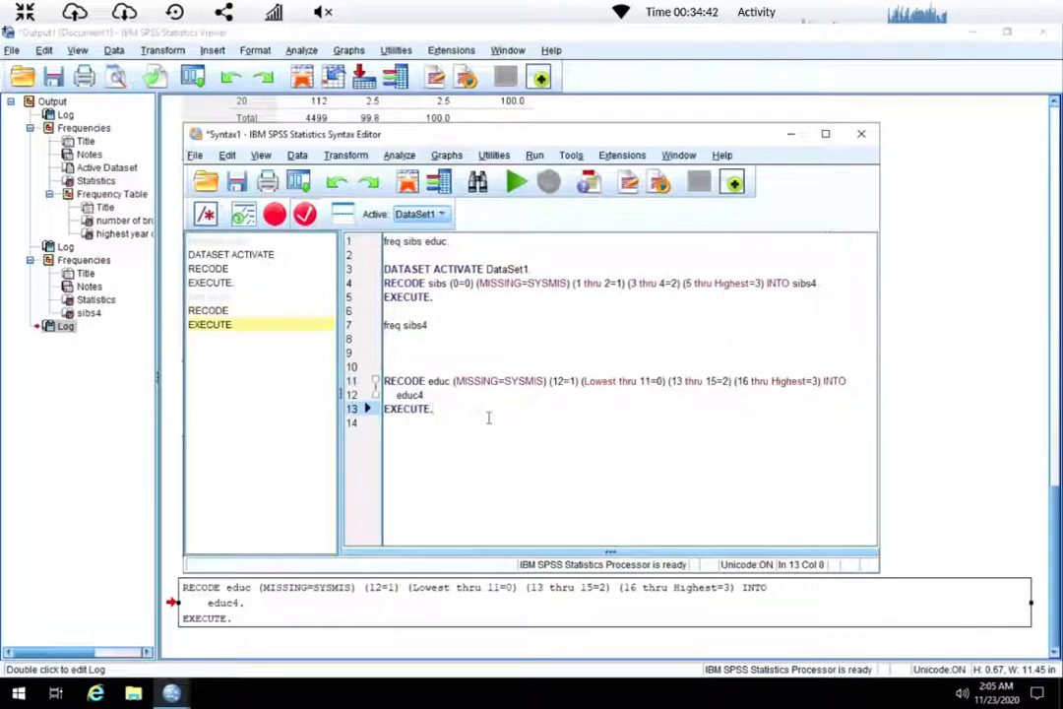
key("Return")
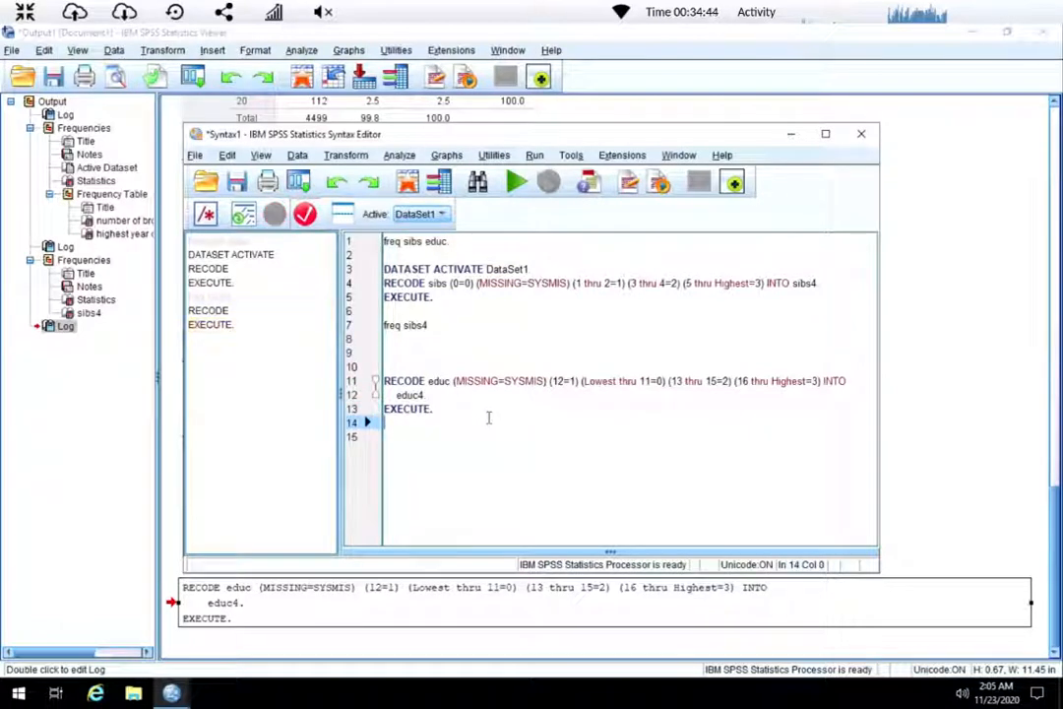
key("Return")
type("freq")
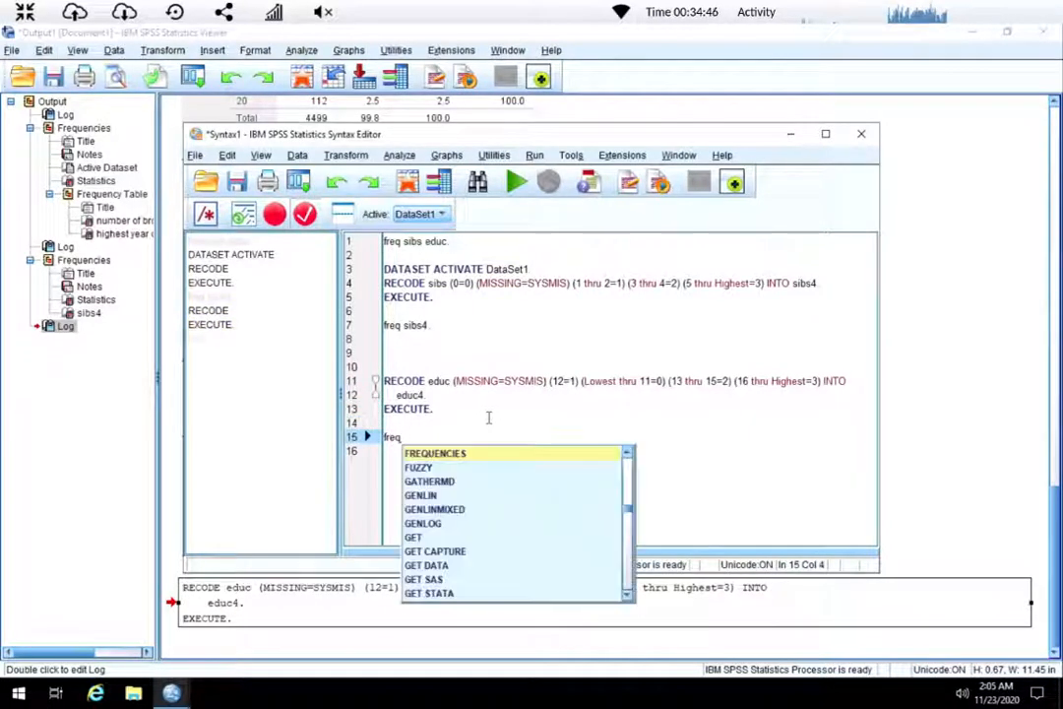
type(" educ")
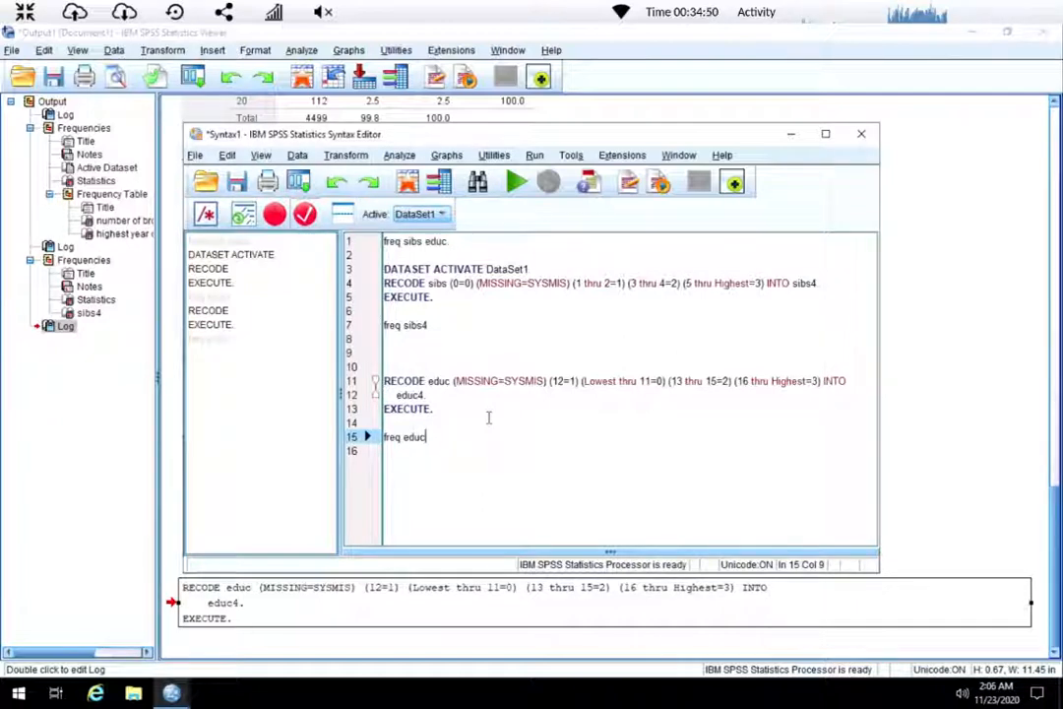
type("4")
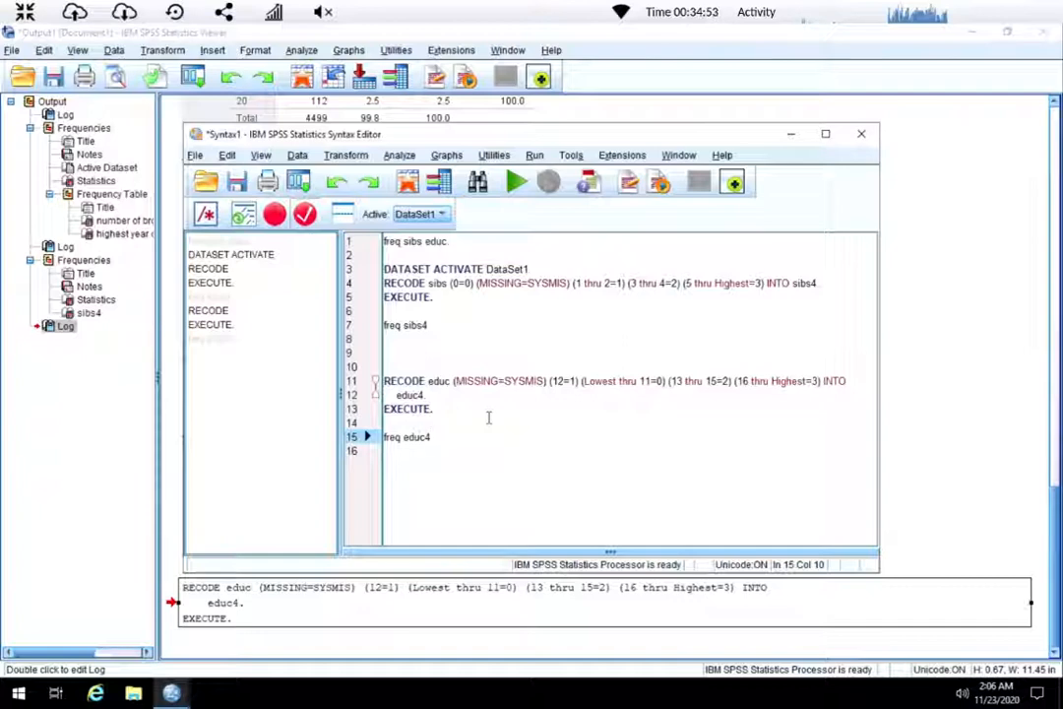
type(".")
left_click_drag(435, 436, 380, 436)
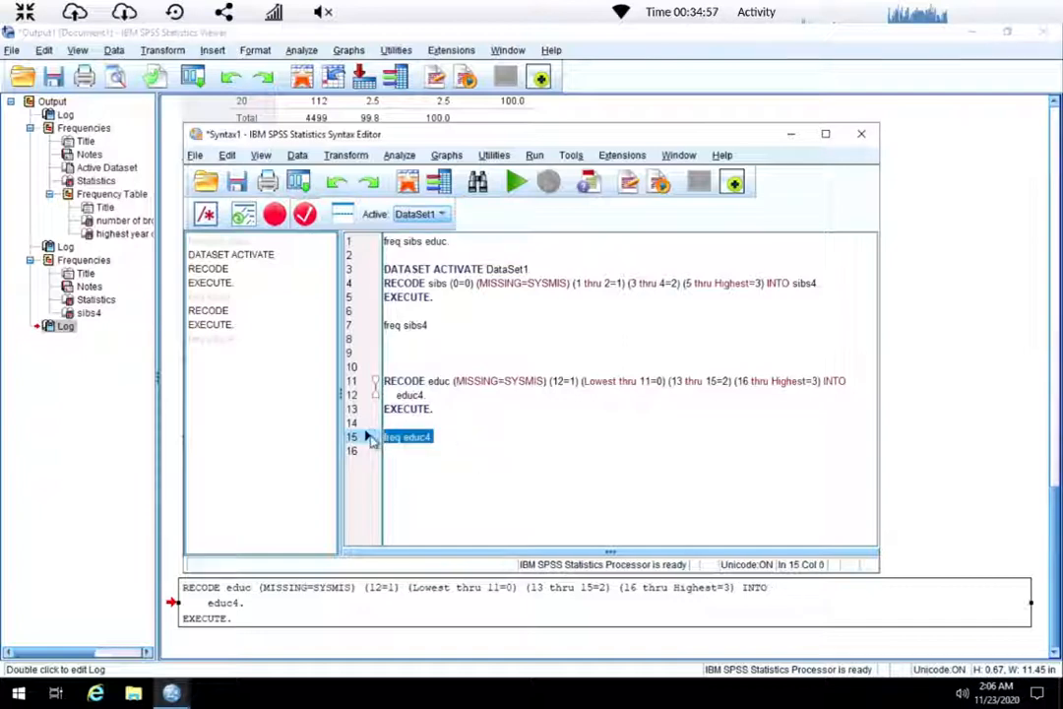
left_click(518, 184)
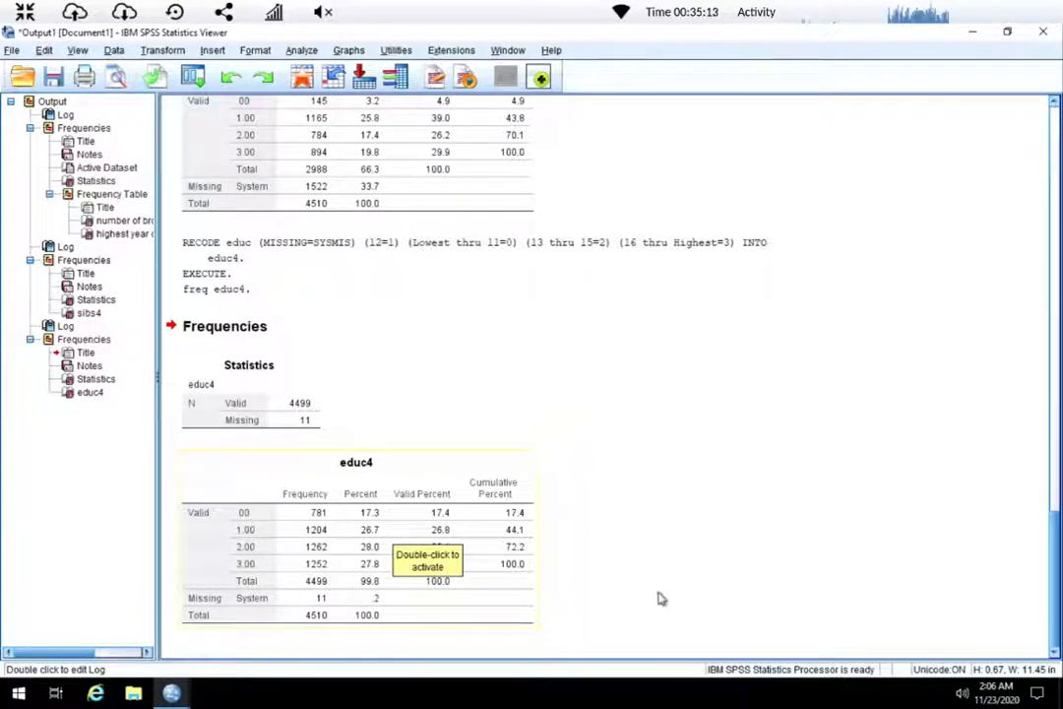
Compare the educ4 frequency table with the original highest year of school completed table to check the grouped frequencies and cumulative percents
scroll(630, 567, "up", 10)
scroll(631, 567, "up", 6)
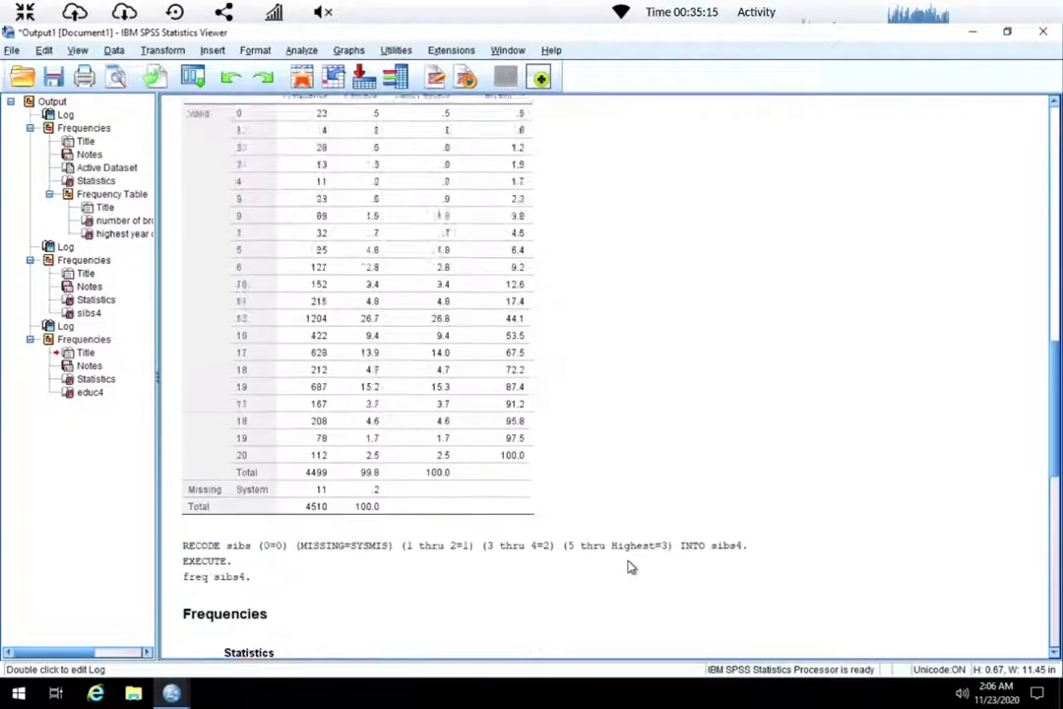
scroll(630, 567, "down", 1)
scroll(631, 567, "down", 2)
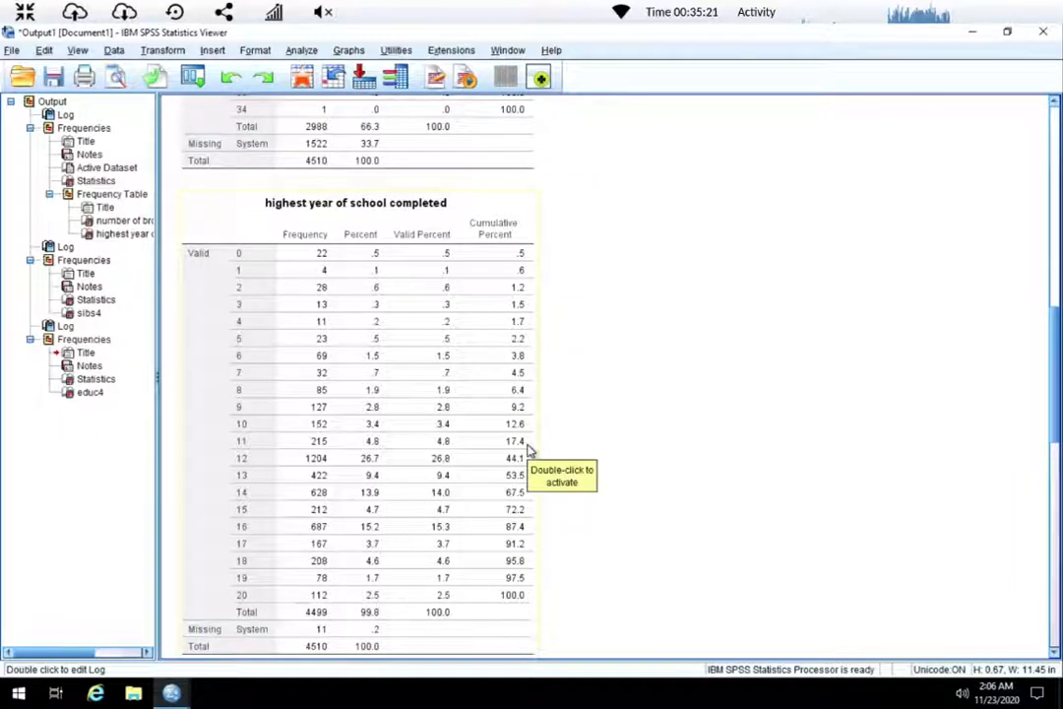
scroll(605, 522, "down", 10)
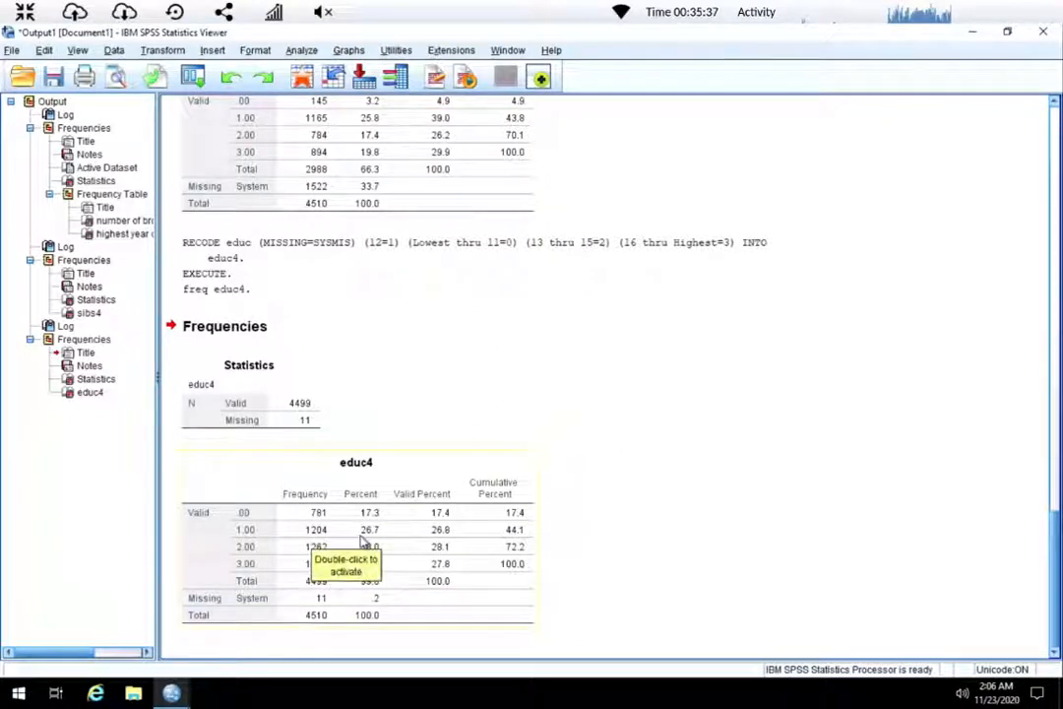
scroll(611, 554, "up", 10)
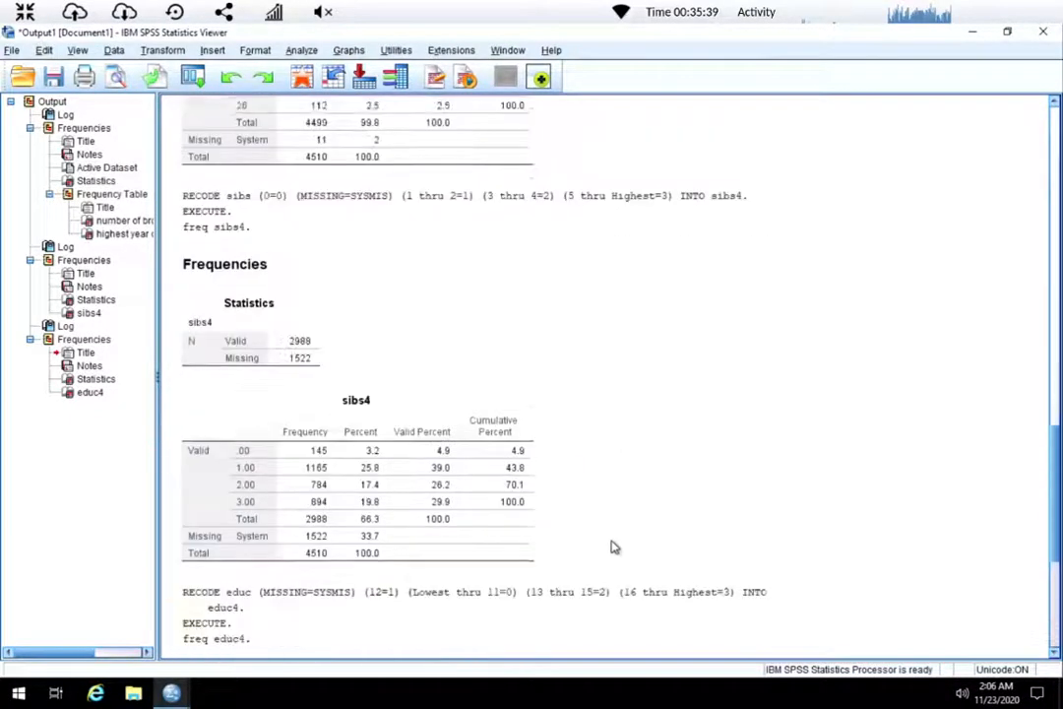
scroll(604, 549, "up", 3)
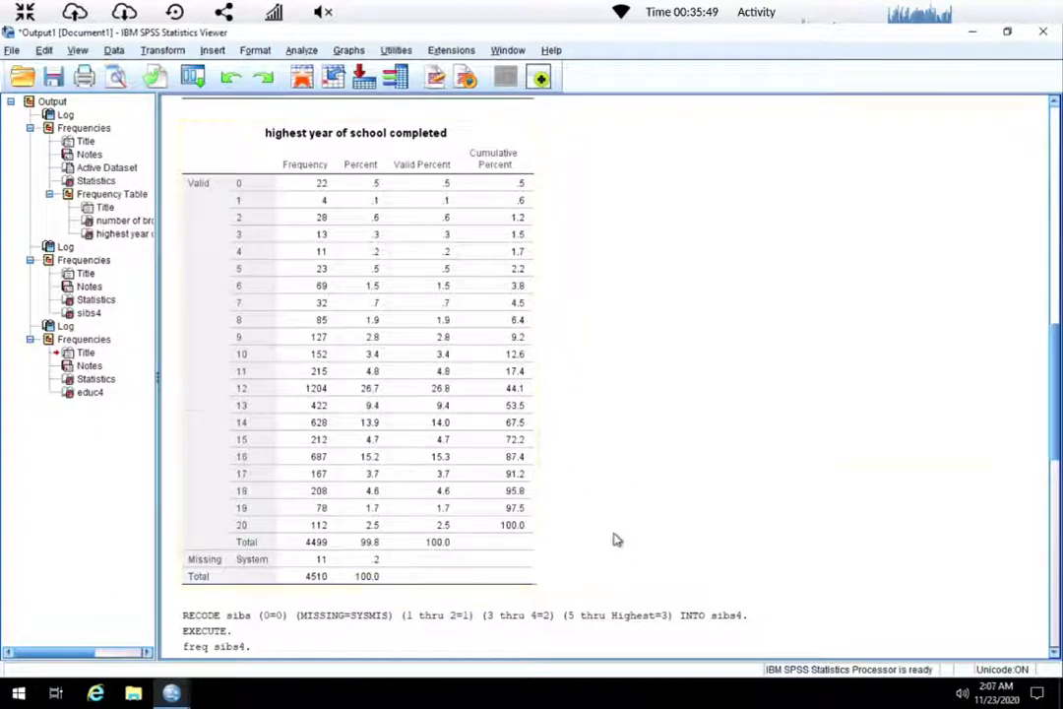
scroll(601, 537, "down", 10)
scroll(584, 535, "down", 3)
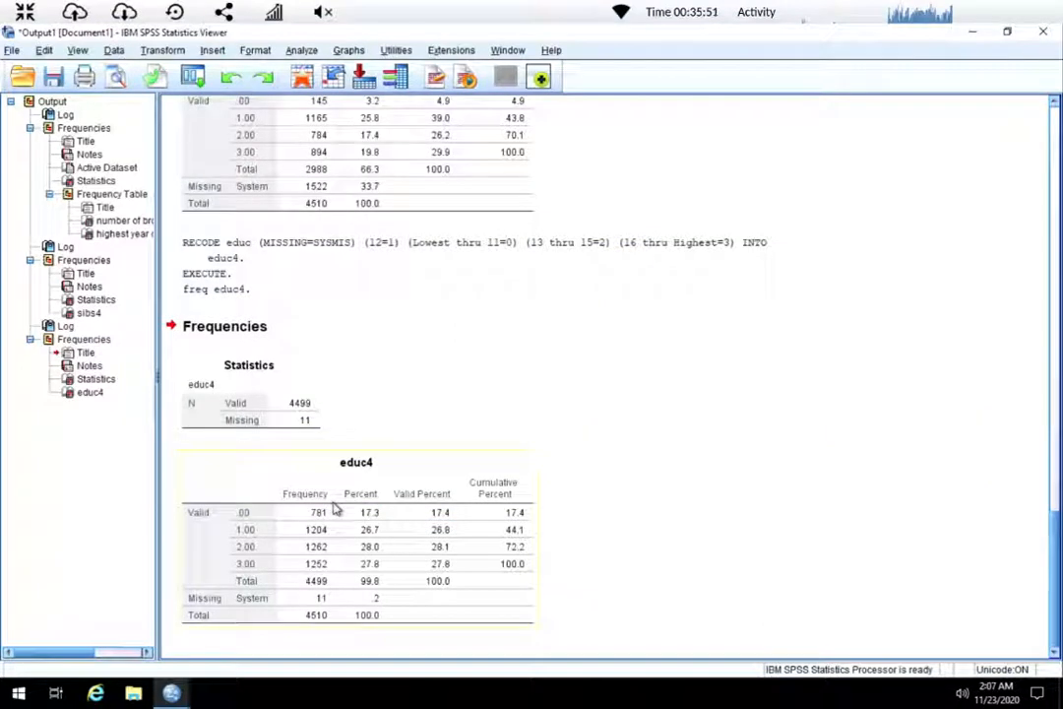
left_click(403, 610)
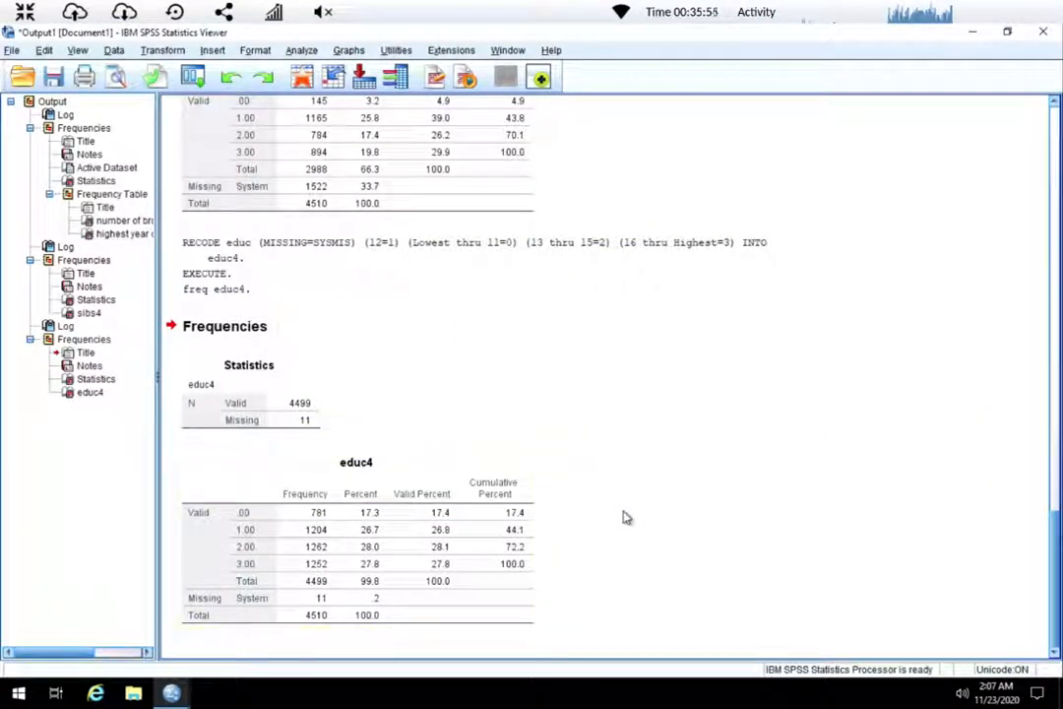